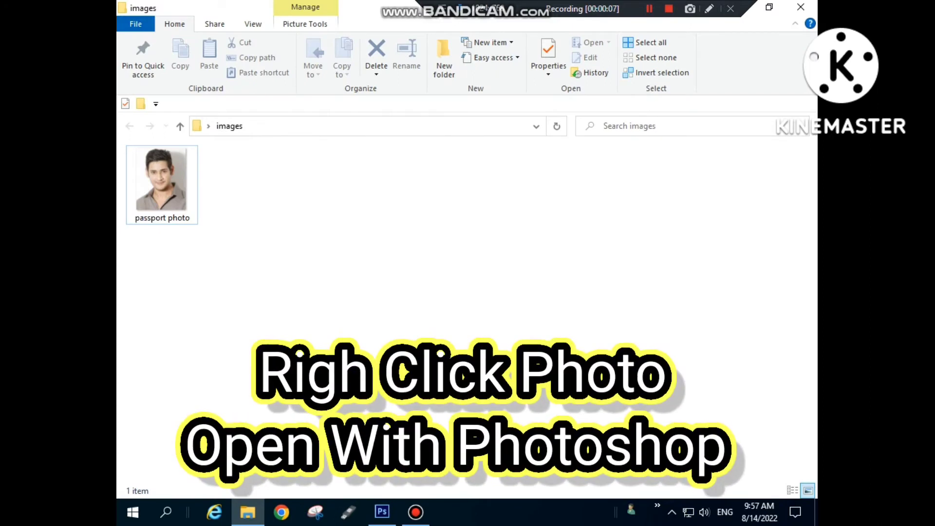
- Open the passport photo from the images folder in Adobe Photoshop CS6
right_click(161, 185)
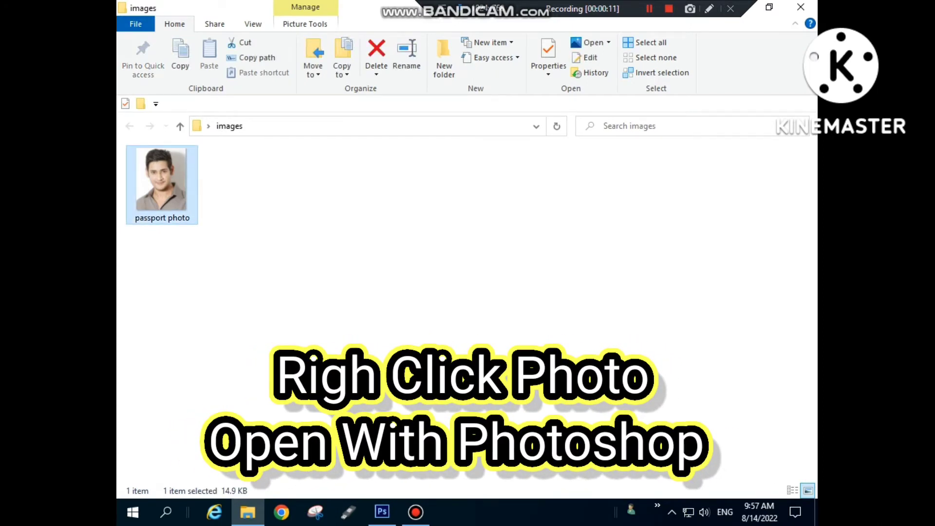
right_click(159, 185)
mouse_move(205, 291)
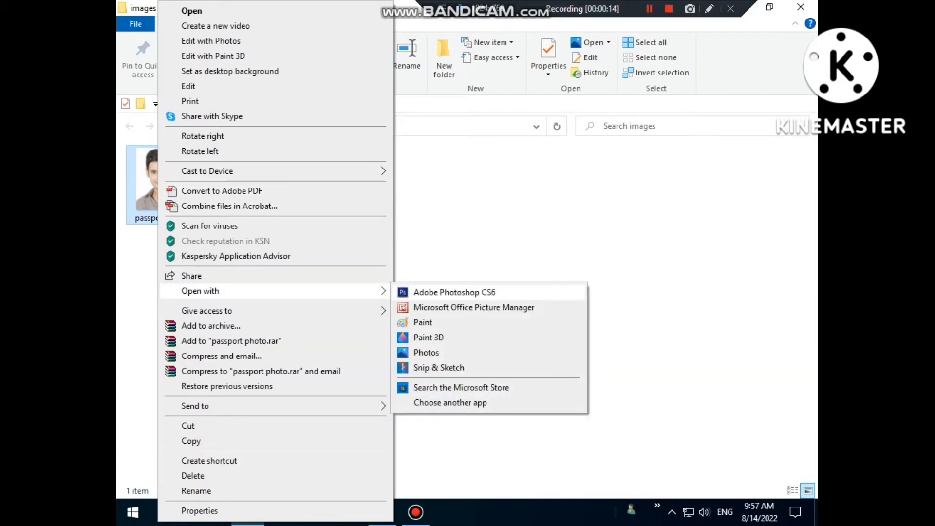
click(454, 292)
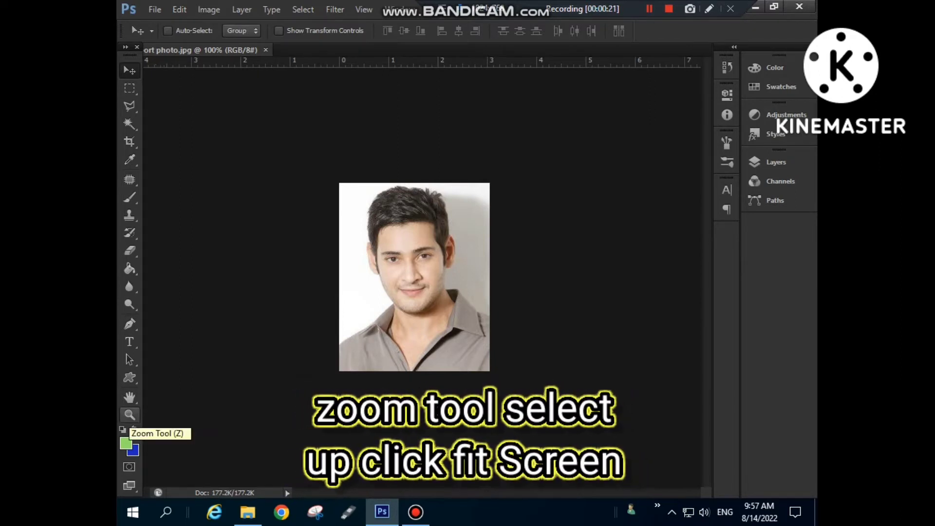
- Bring up the photo's Image Size settings and change the document size units to centimeters
click(130, 415)
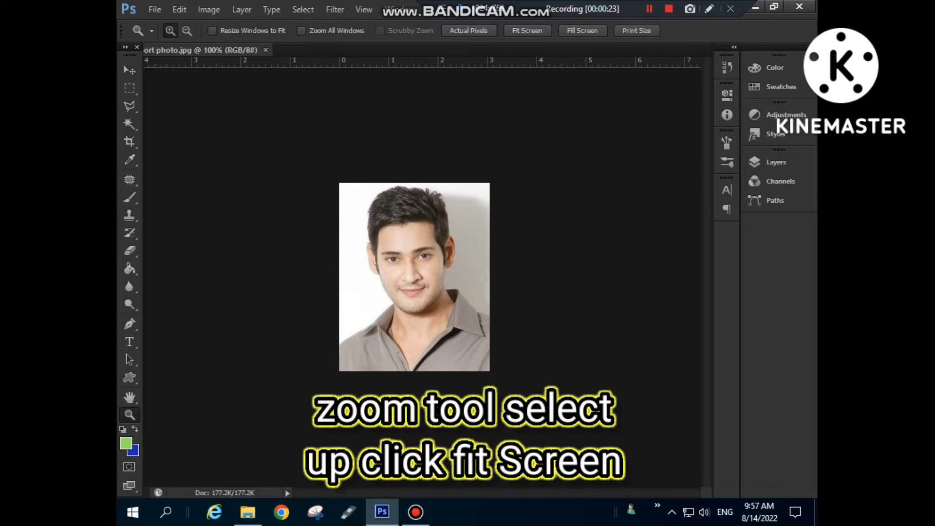
click(527, 30)
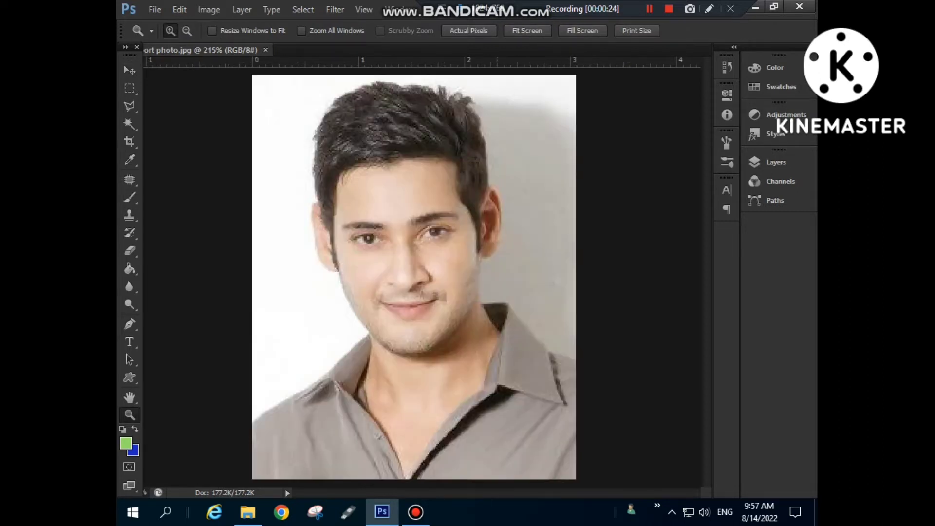
drag(253, 77, 566, 452)
right_click(377, 237)
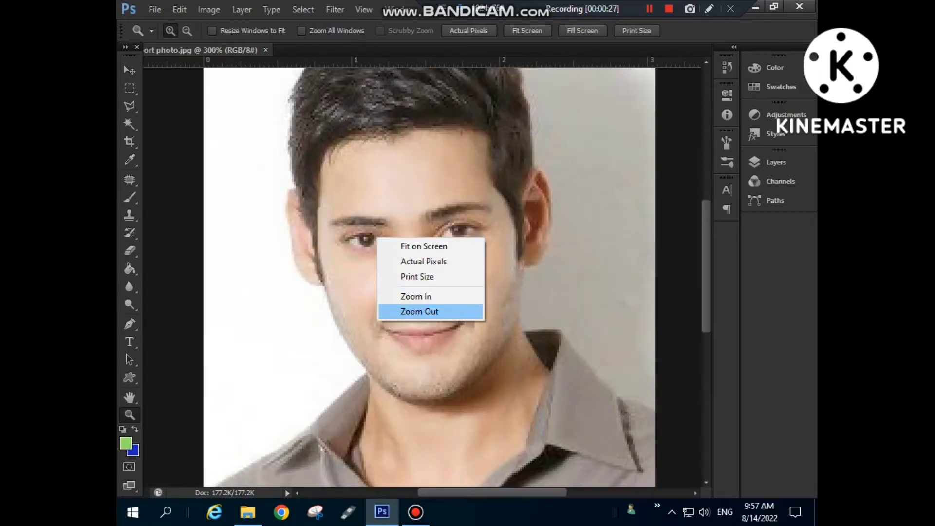
click(419, 311)
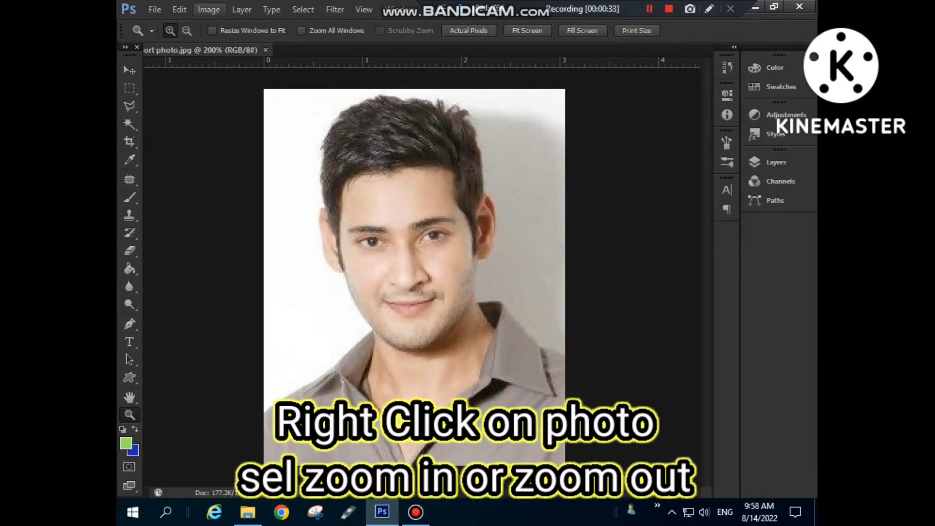
click(208, 9)
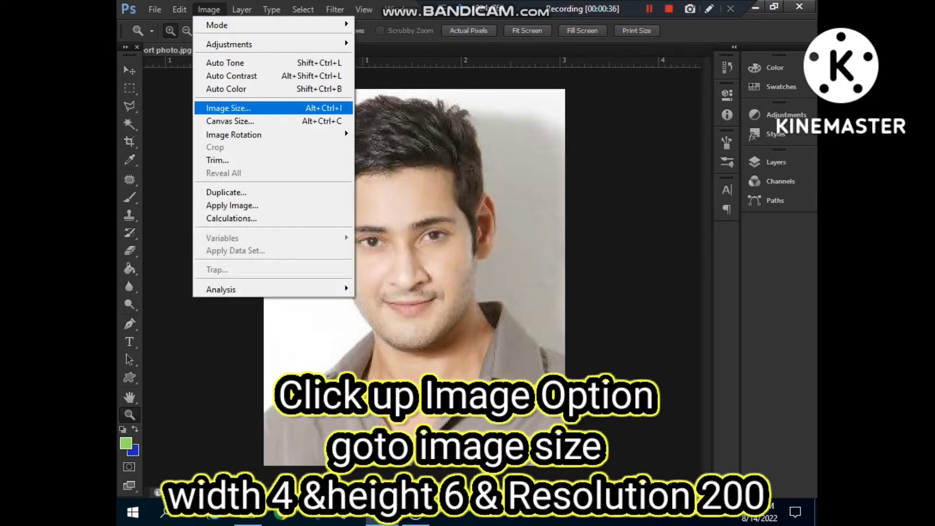
click(228, 107)
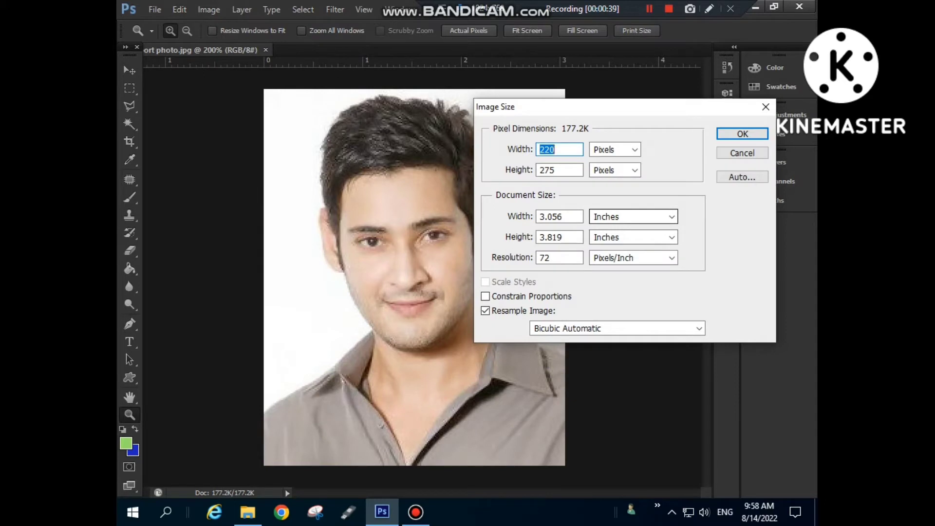
click(633, 217)
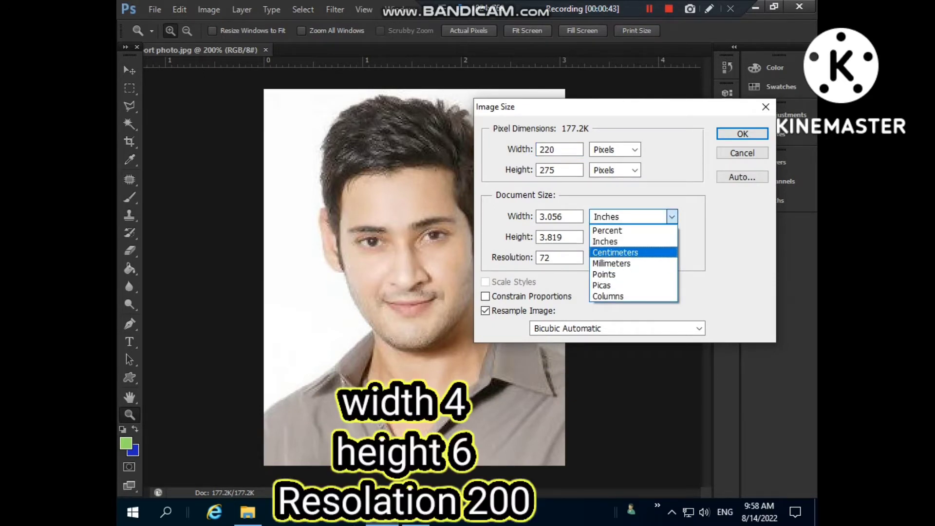
key(Return)
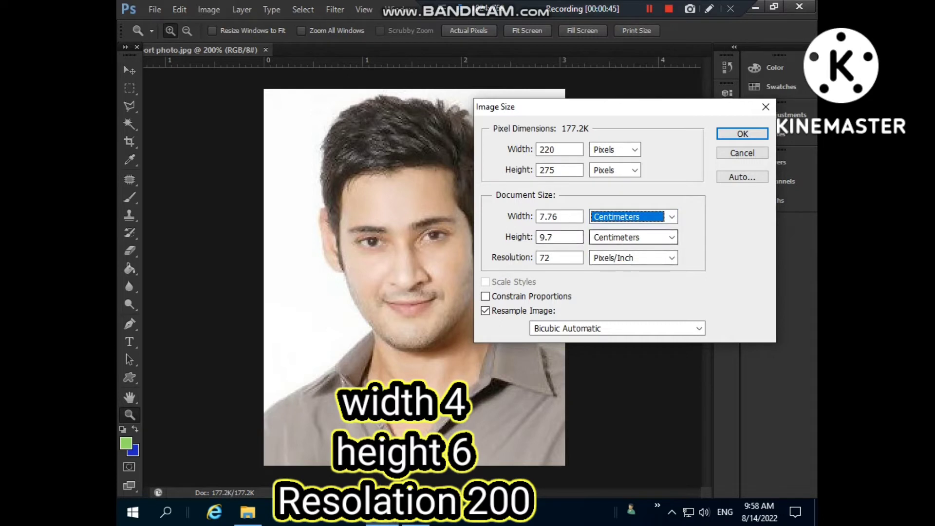
- Resize the photo to a document size of 4 cm wide by 6 cm high at 200 pixels/inch
double_click(549, 216)
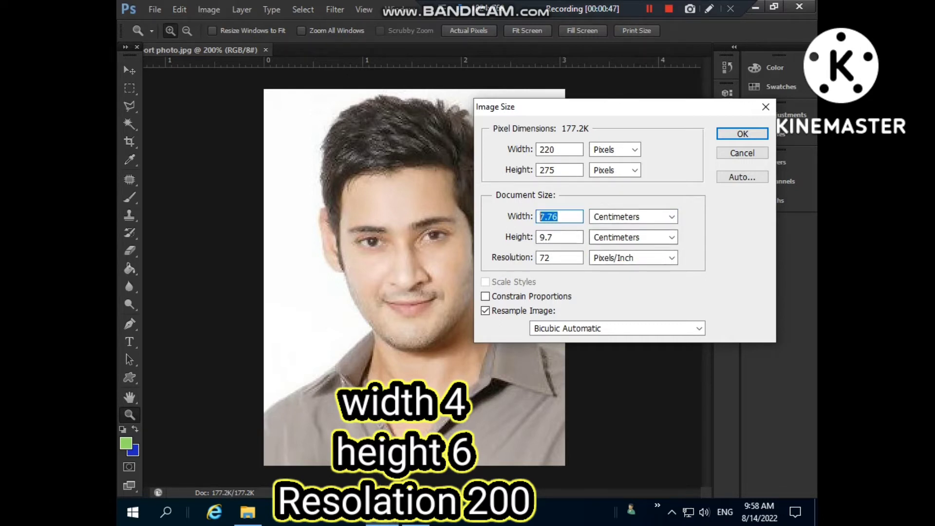
text(4)
double_click(546, 237)
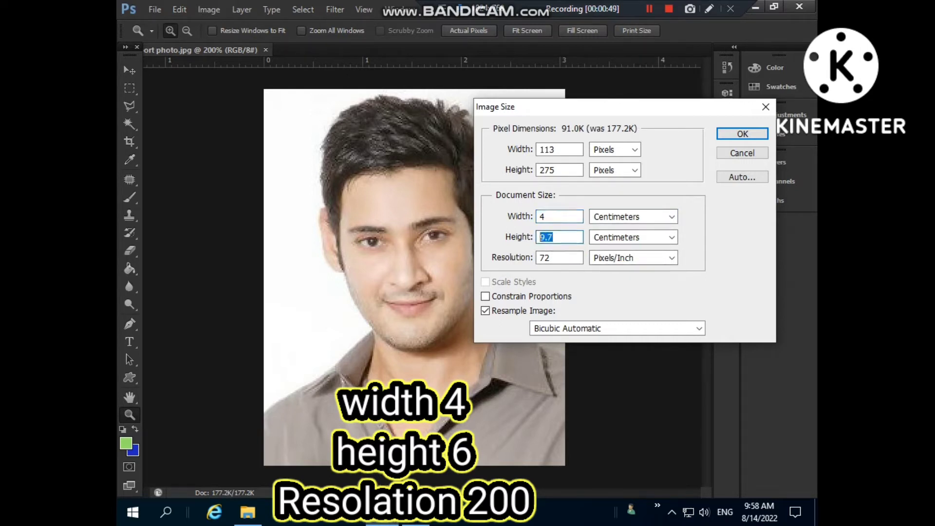
text(6)
double_click(545, 258)
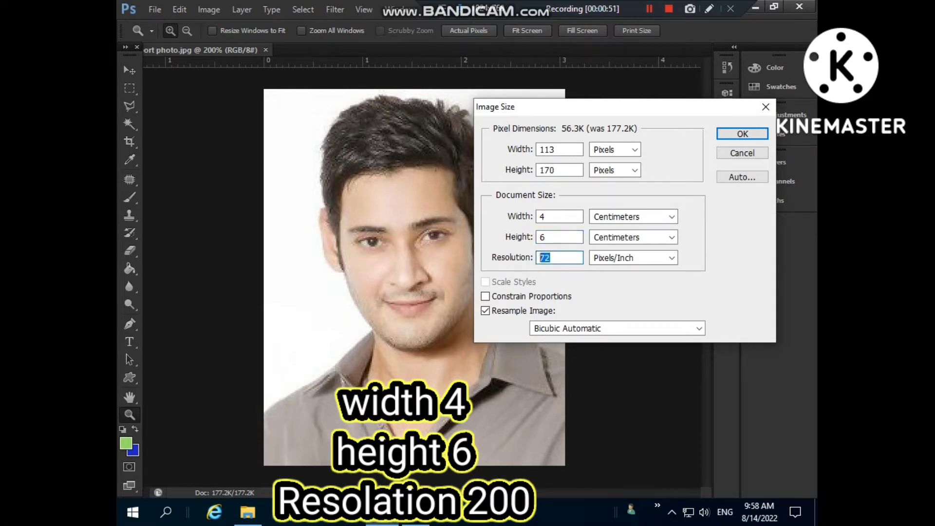
text(200)
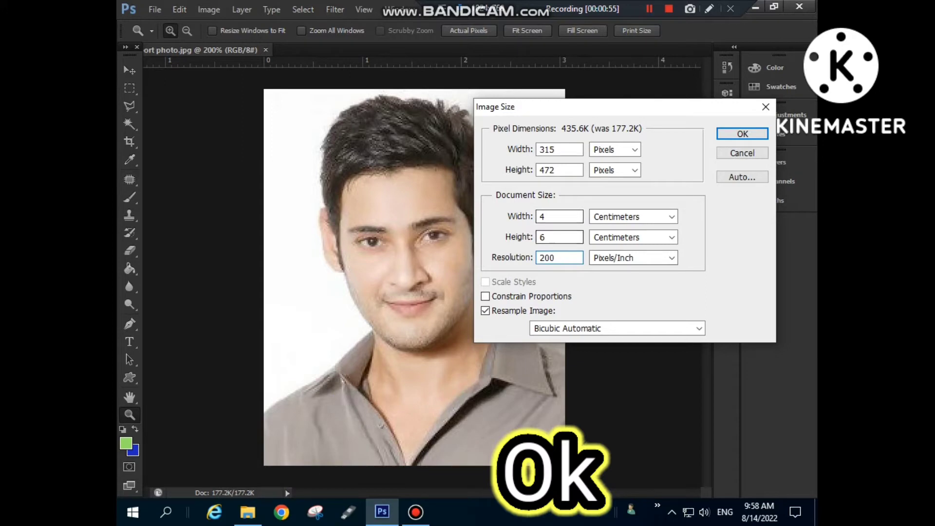
key(Return)
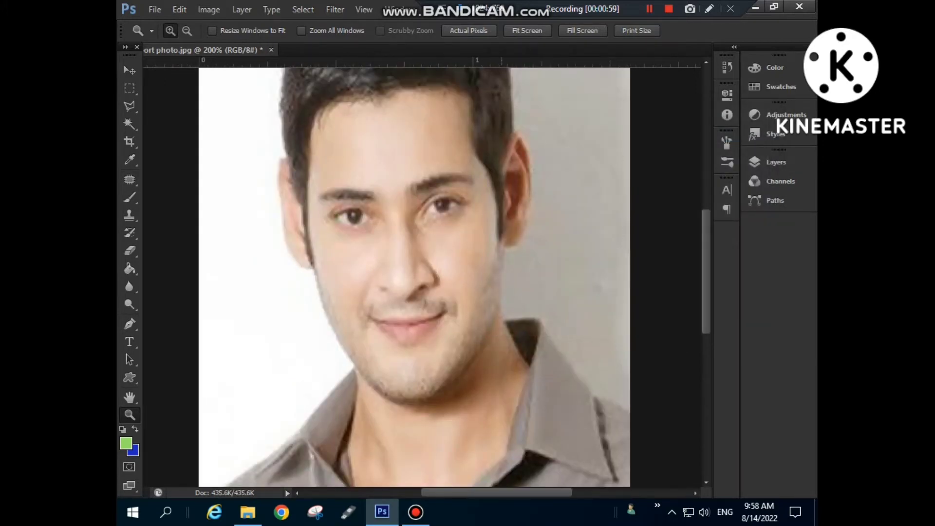
- Select the background with the Polygonal Lasso, tracing around the man's shoulders, ears and hair and closing the outline along the photo's outer edges
click(528, 31)
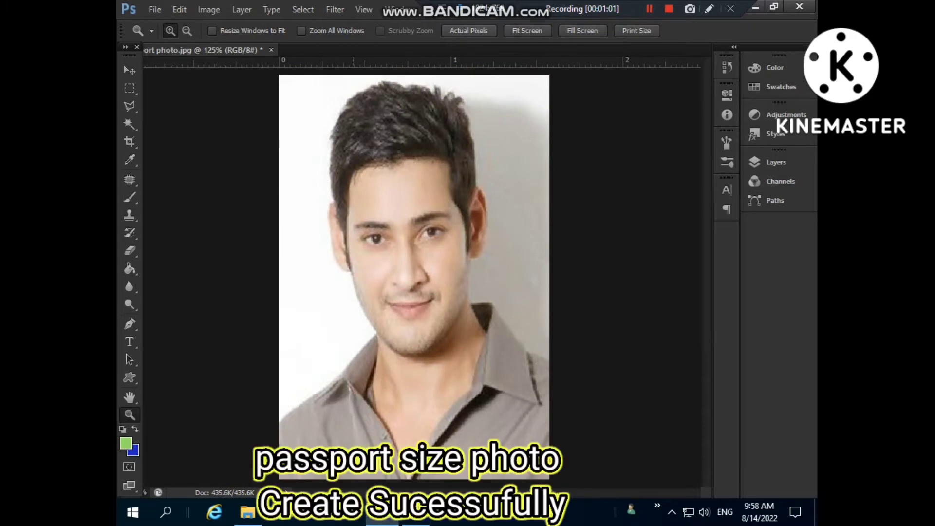
key(v)
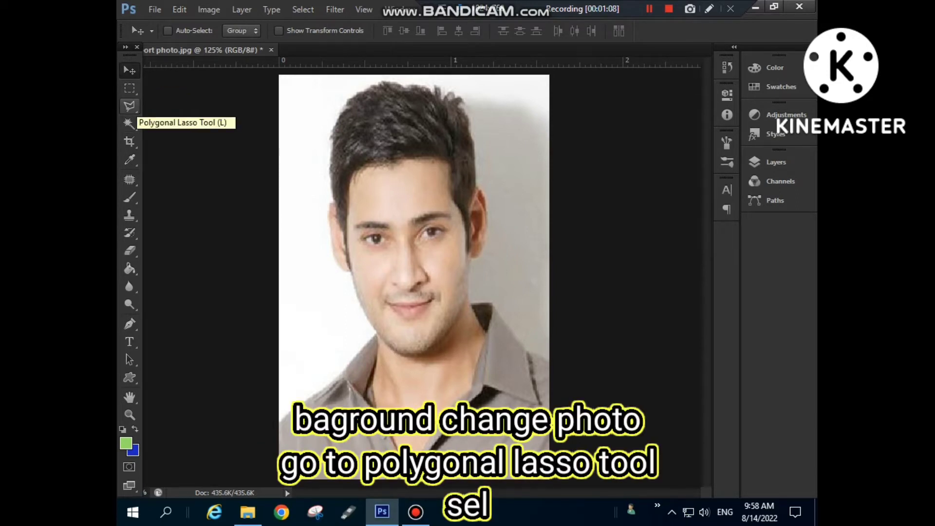
click(130, 106)
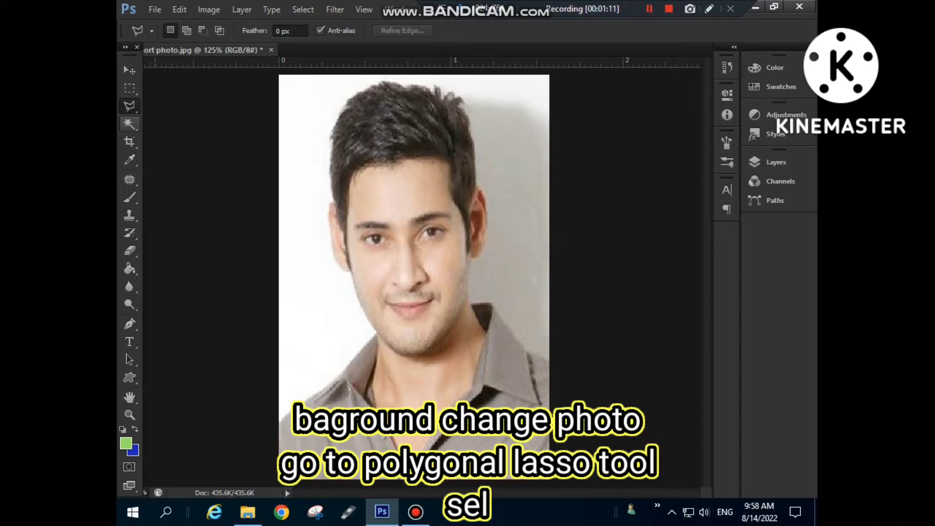
click(280, 423)
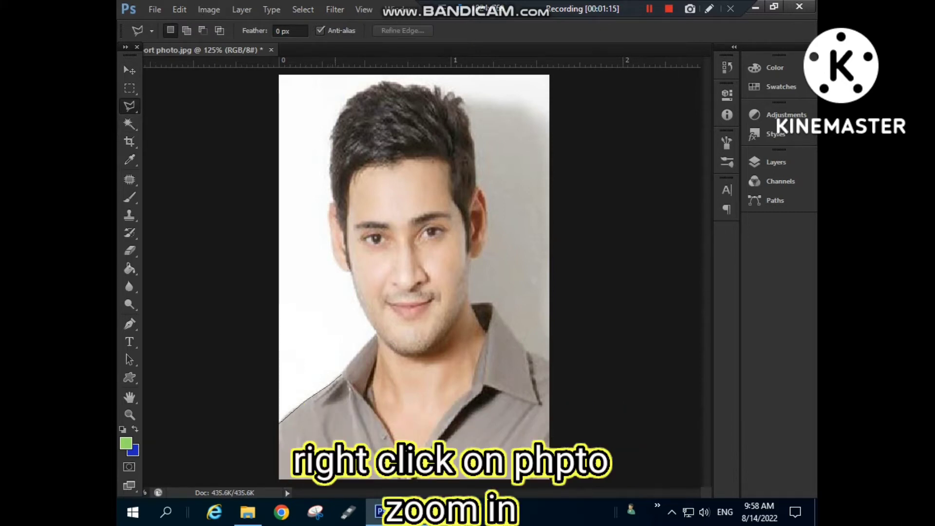
click(343, 374)
click(350, 362)
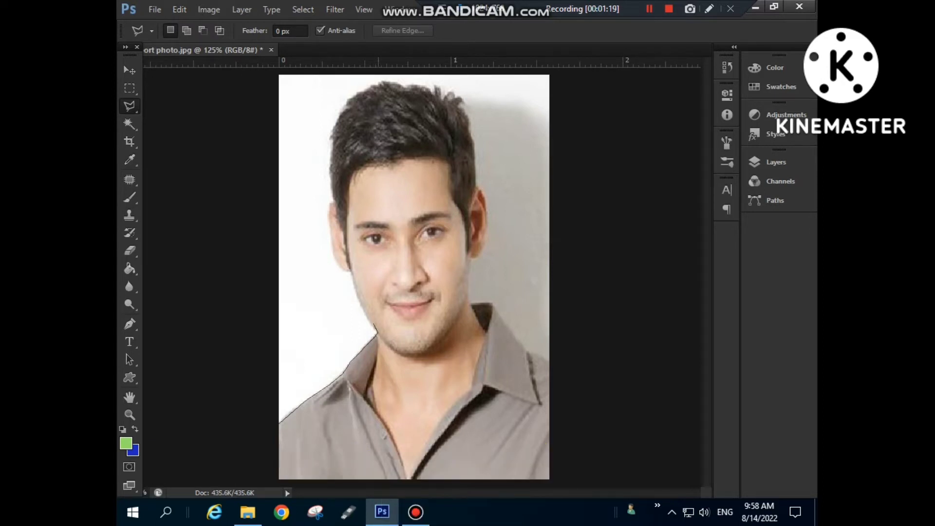
click(376, 333)
click(344, 269)
click(334, 256)
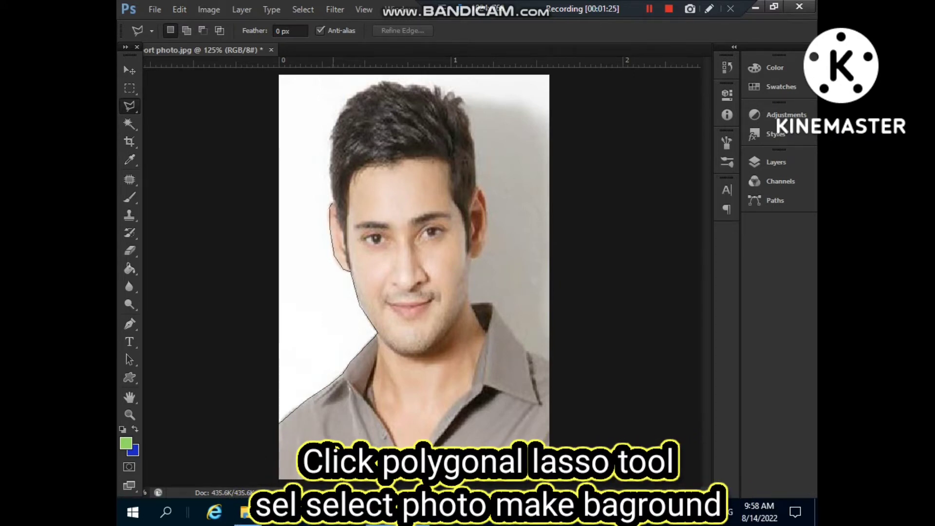
click(335, 202)
click(332, 130)
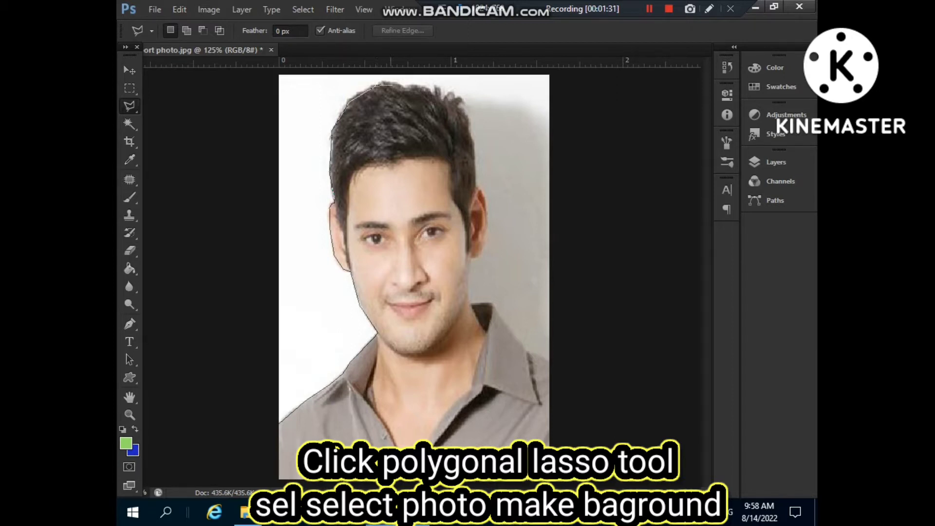
click(396, 84)
click(420, 88)
click(448, 97)
click(467, 115)
click(487, 207)
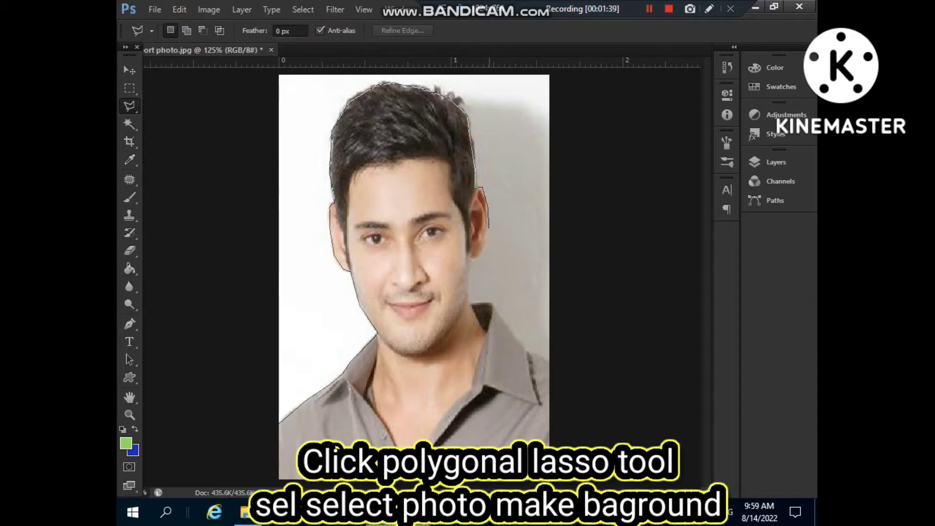
click(487, 228)
click(470, 259)
click(491, 303)
click(497, 308)
click(529, 353)
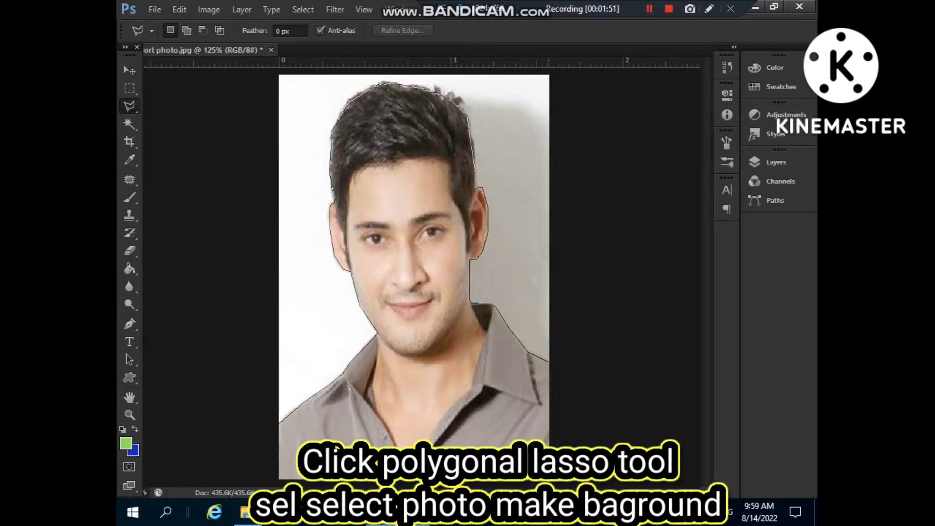
click(547, 360)
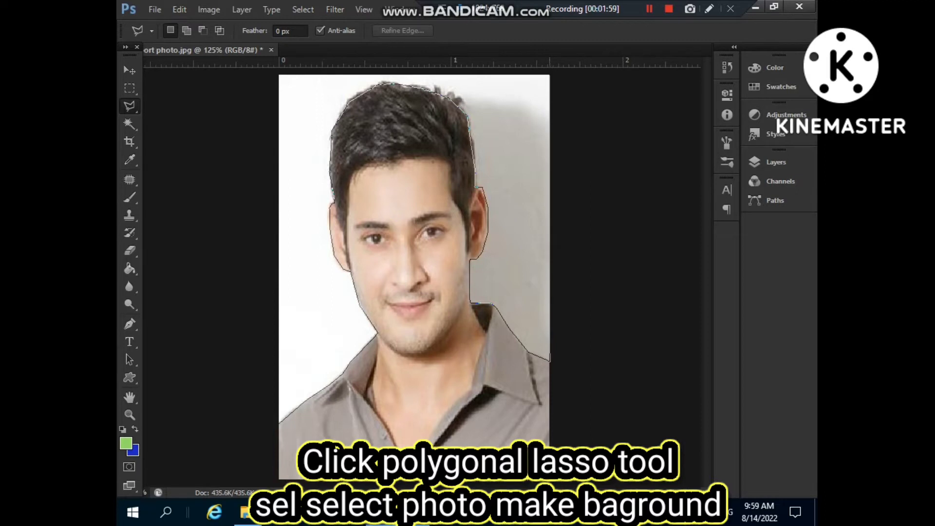
click(549, 75)
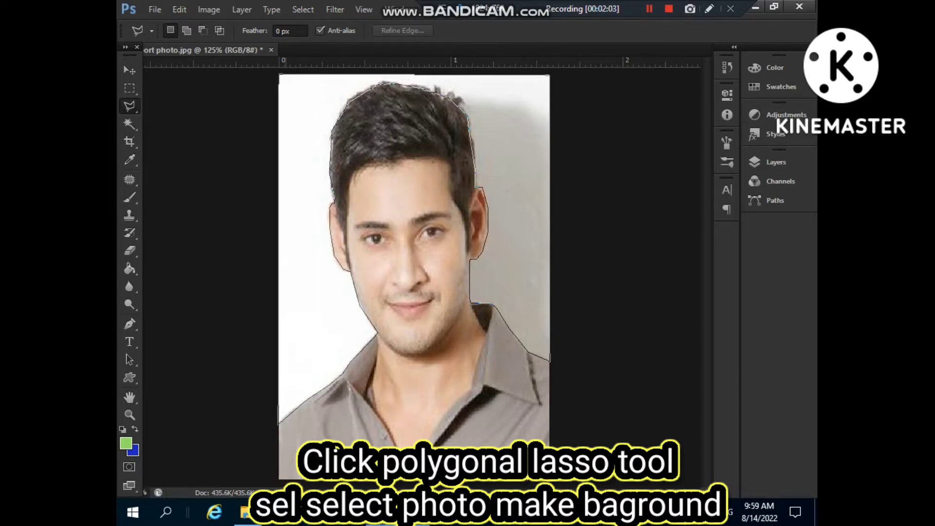
click(281, 421)
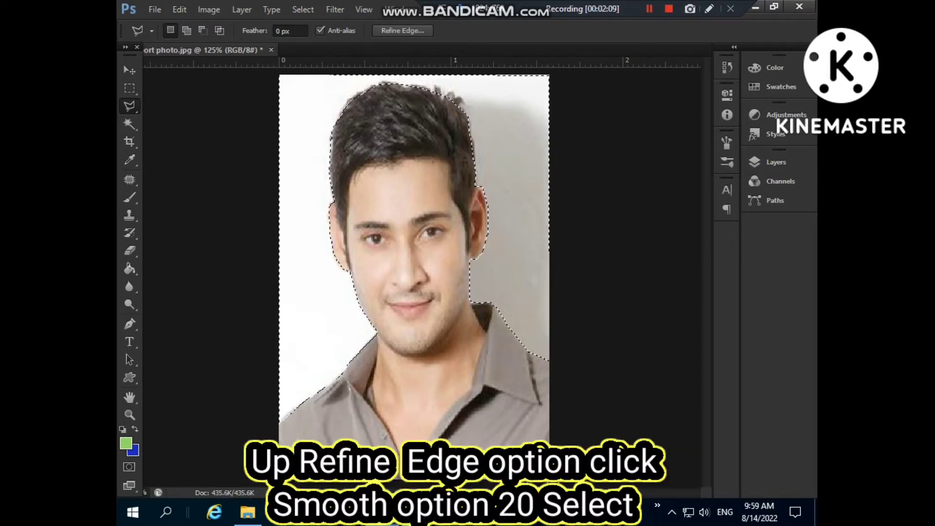
- Refine the edge of the background selection with Smooth set to 20
click(402, 31)
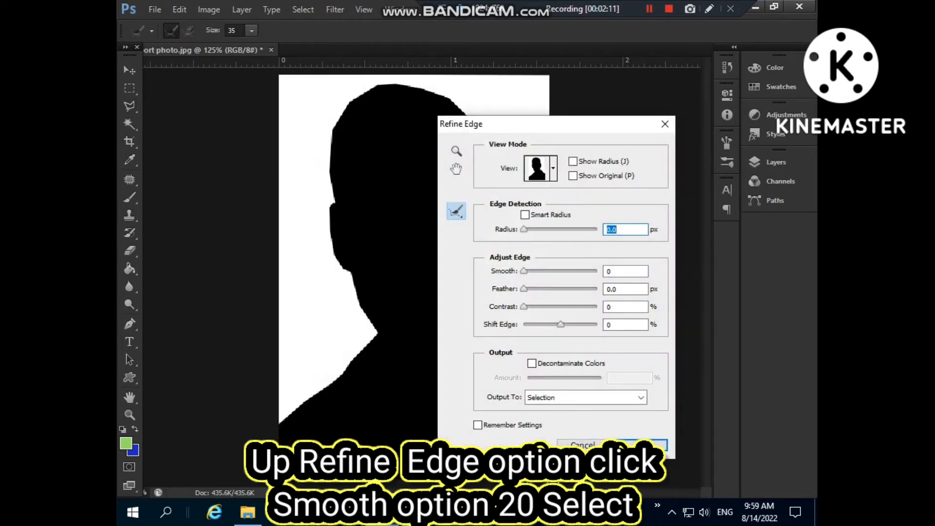
drag(524, 272, 530, 271)
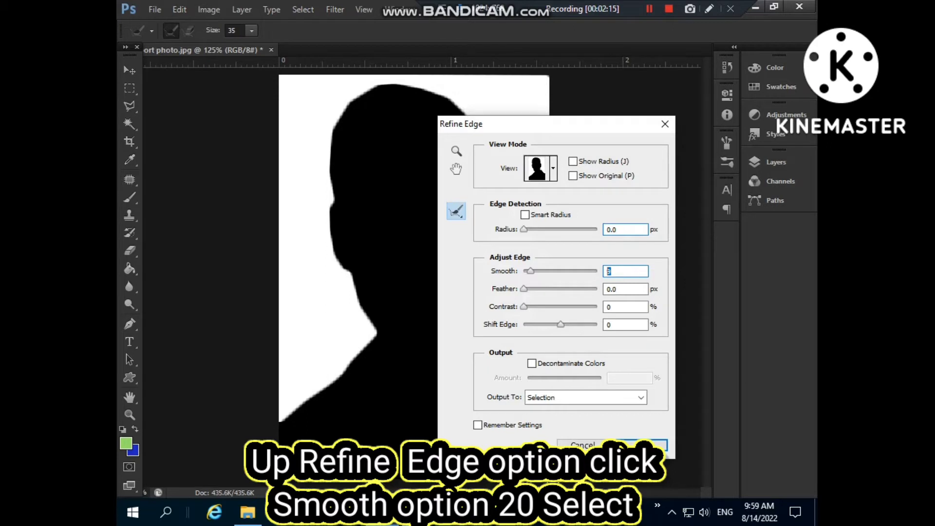
text(20)
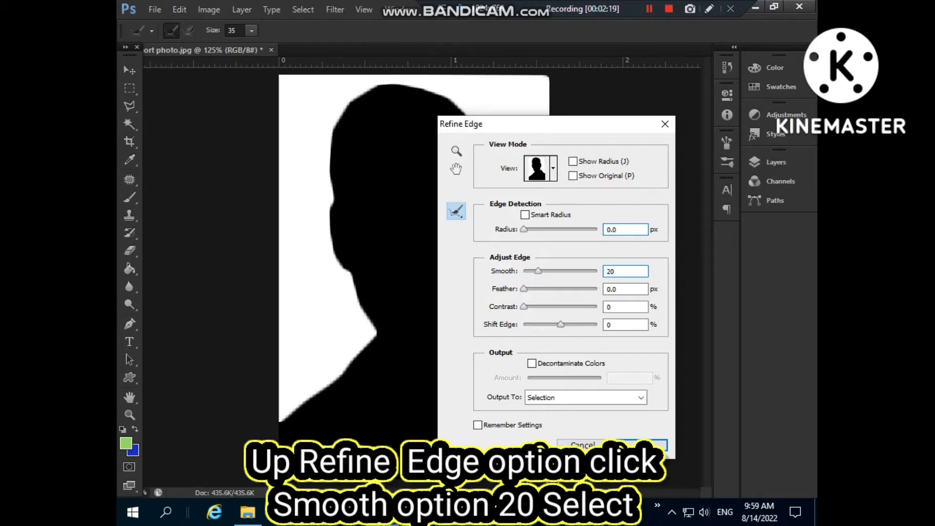
key(Return)
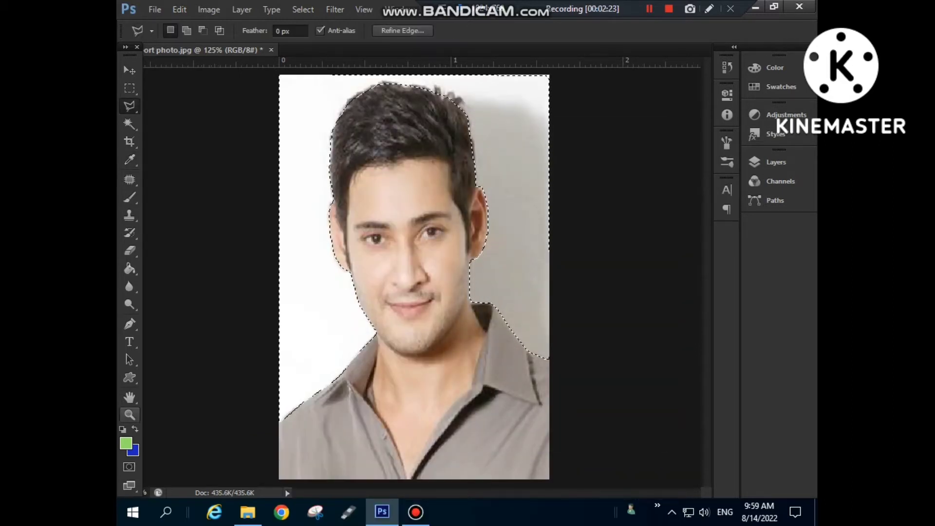
- Examine the refined selection outline up close around the hair, ears and collar
drag(298, 77, 505, 259)
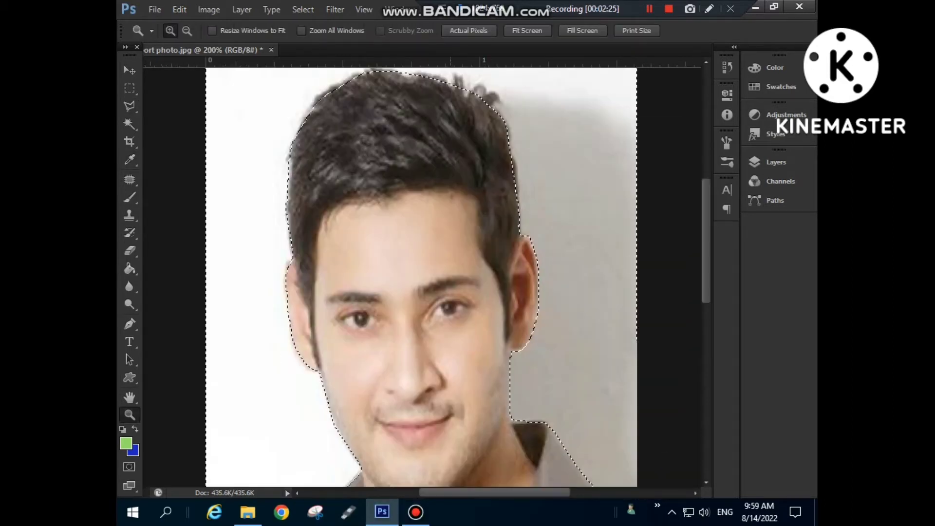
scroll(450, 276, up, 3)
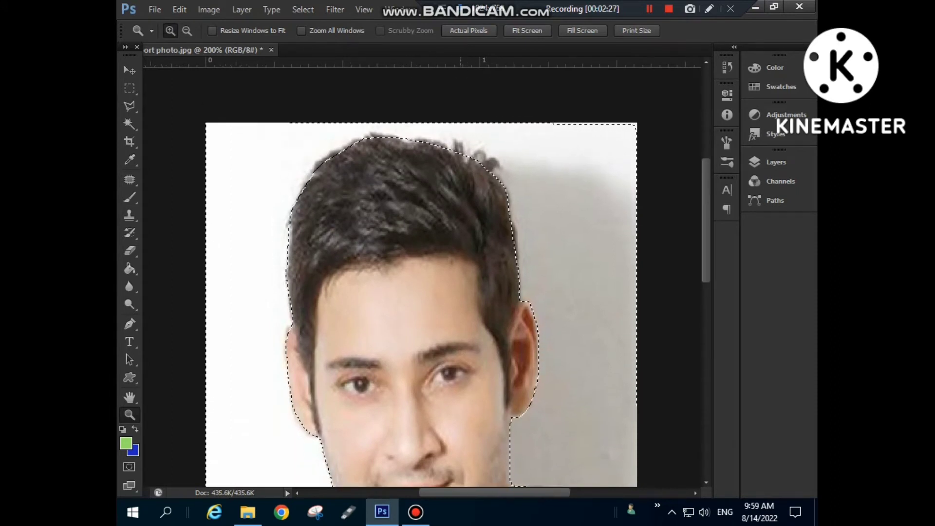
scroll(421, 277, down, 5)
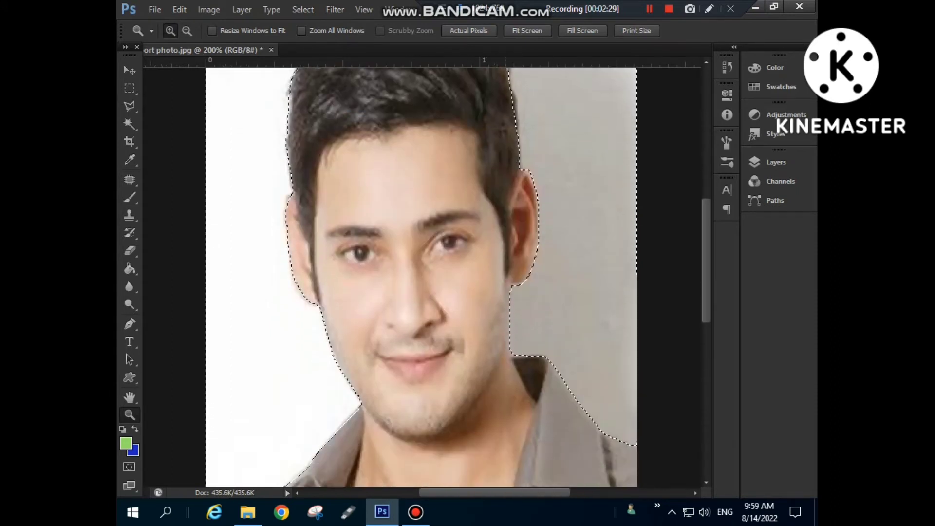
- Choose the Paint Bucket and set the foreground color to light blue, R 89, G 154, B 221
scroll(421, 277, down, 7)
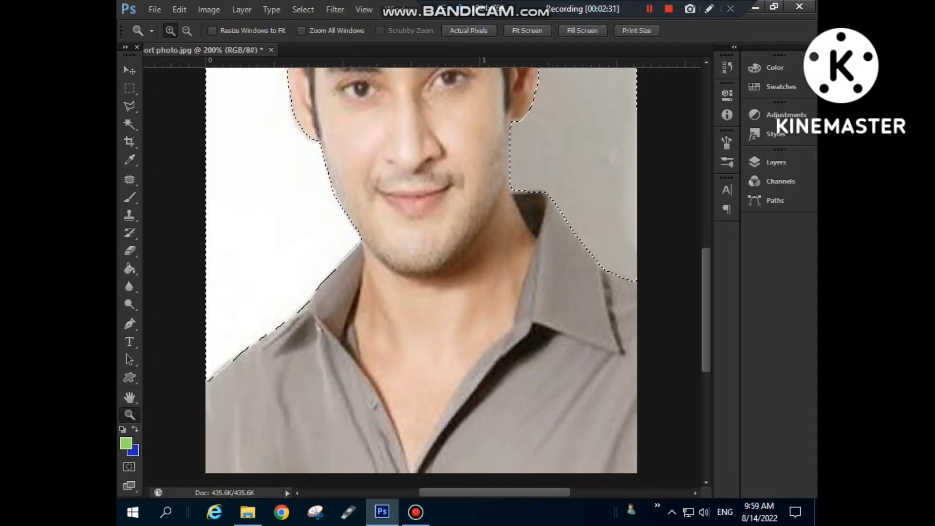
click(527, 31)
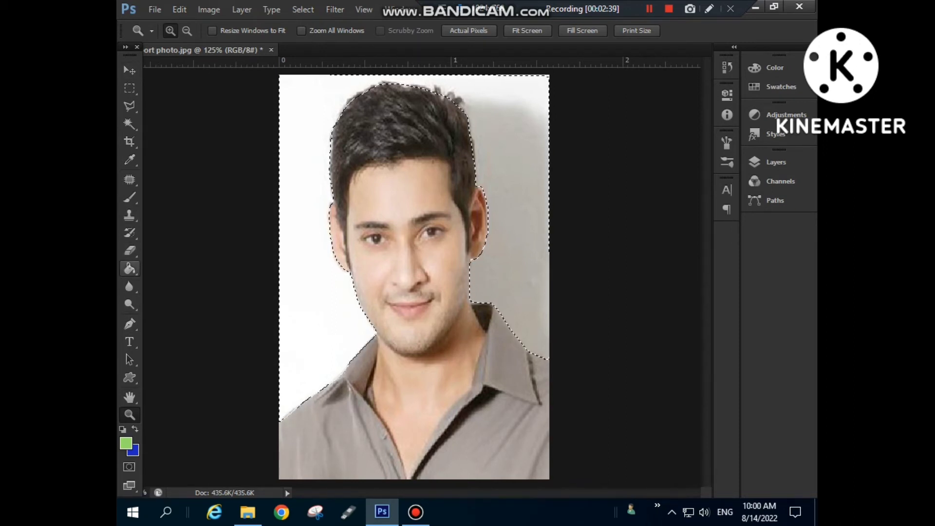
click(129, 268)
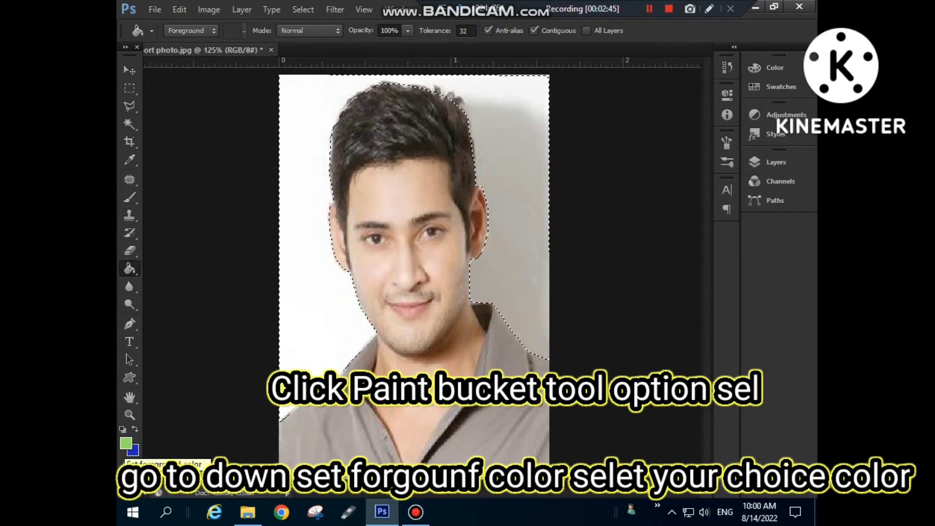
click(126, 443)
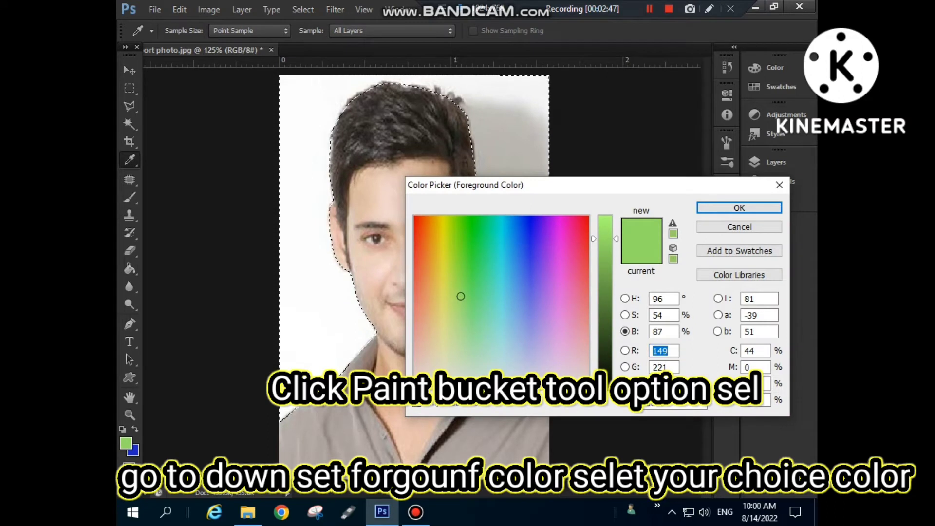
click(468, 248)
click(469, 299)
click(438, 261)
click(513, 273)
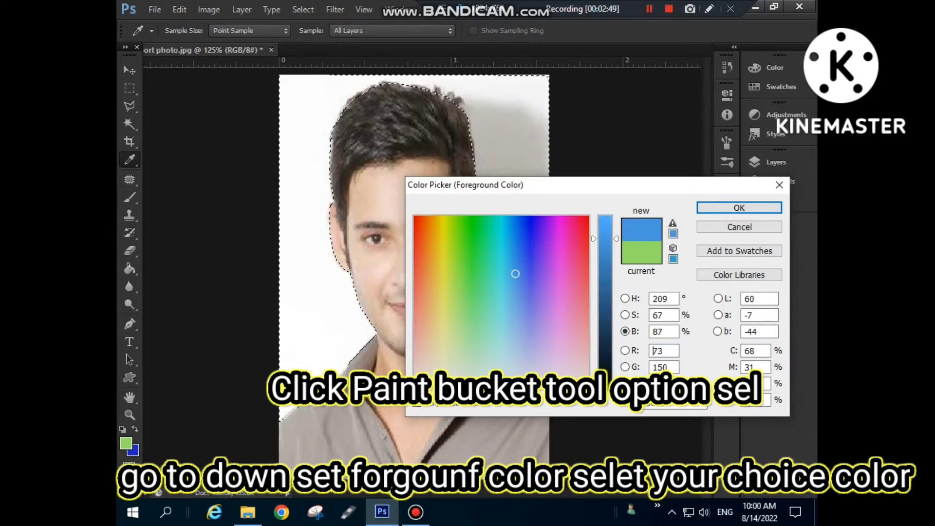
click(558, 317)
click(516, 286)
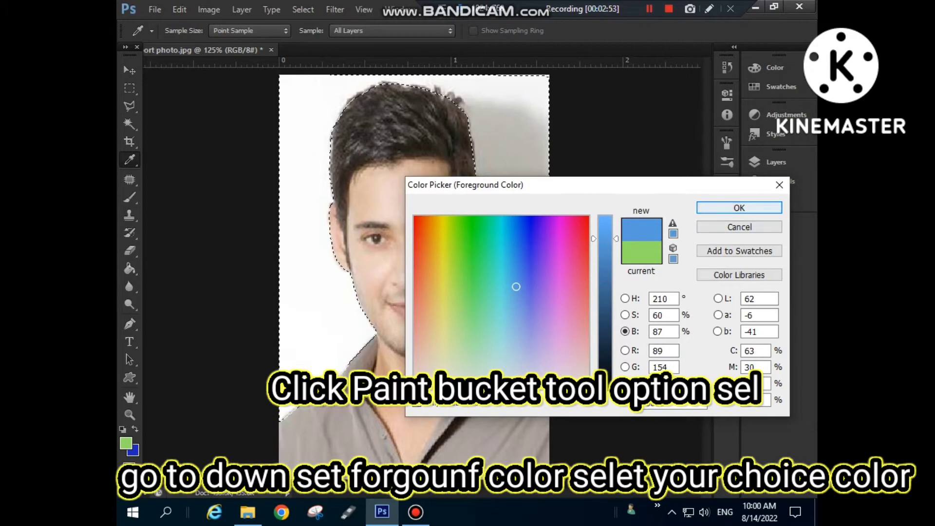
click(745, 208)
- Fill the selected background around the man with the light blue foreground color and deselect it
click(514, 209)
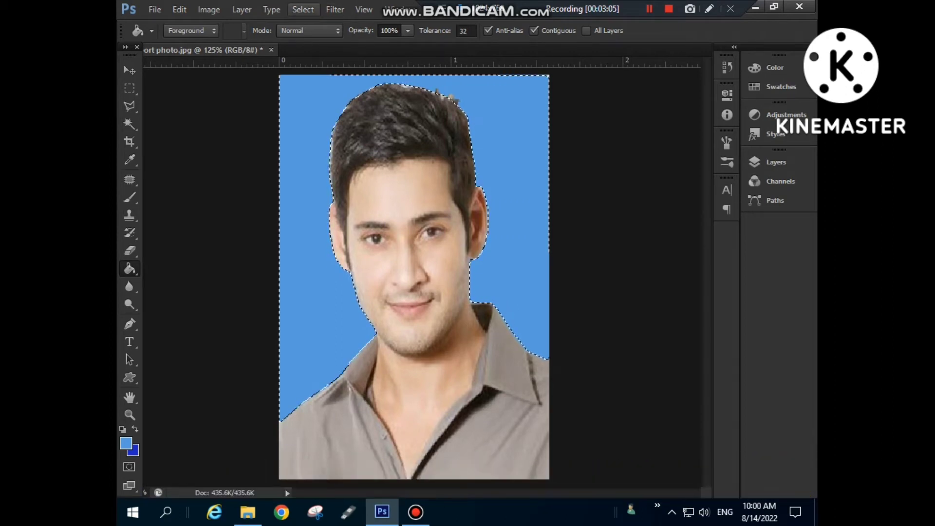
click(303, 9)
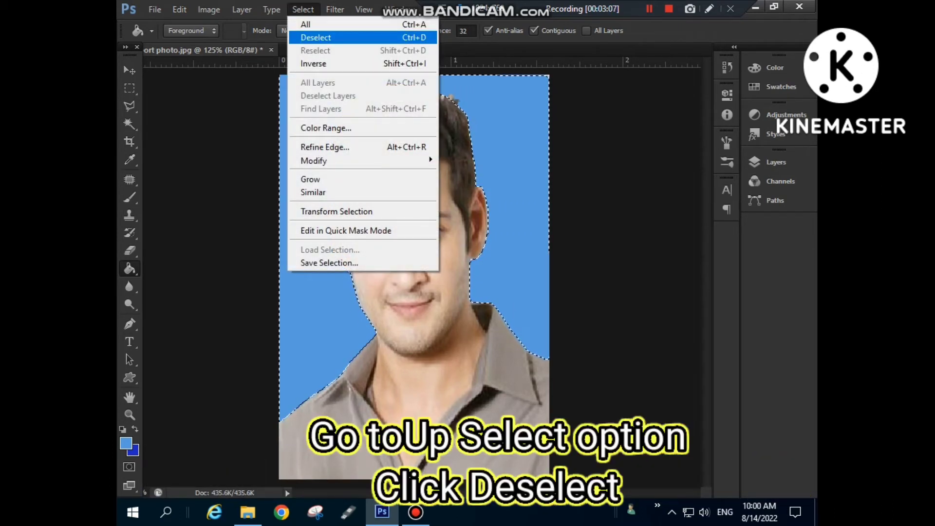
click(315, 37)
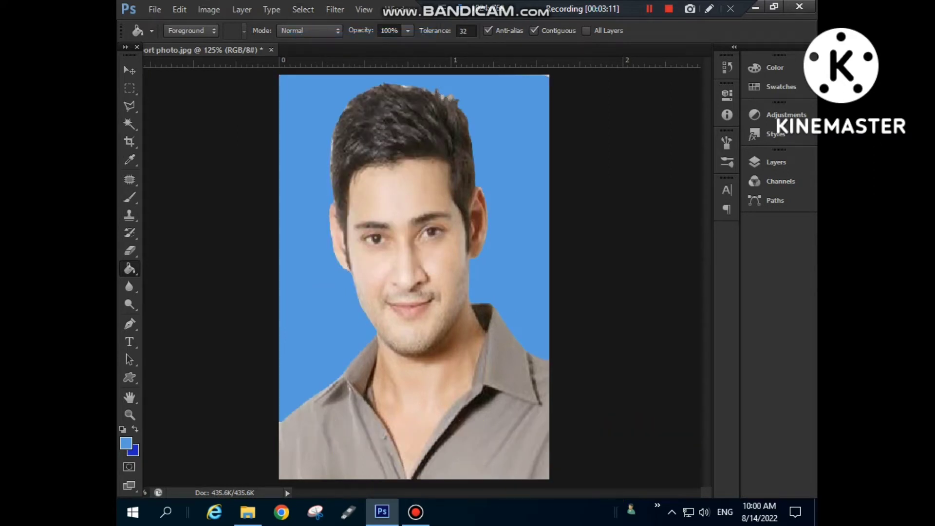
- Examine the hair outline against the blue background up close for leftover edge pixels
click(649, 8)
click(129, 414)
click(361, 99)
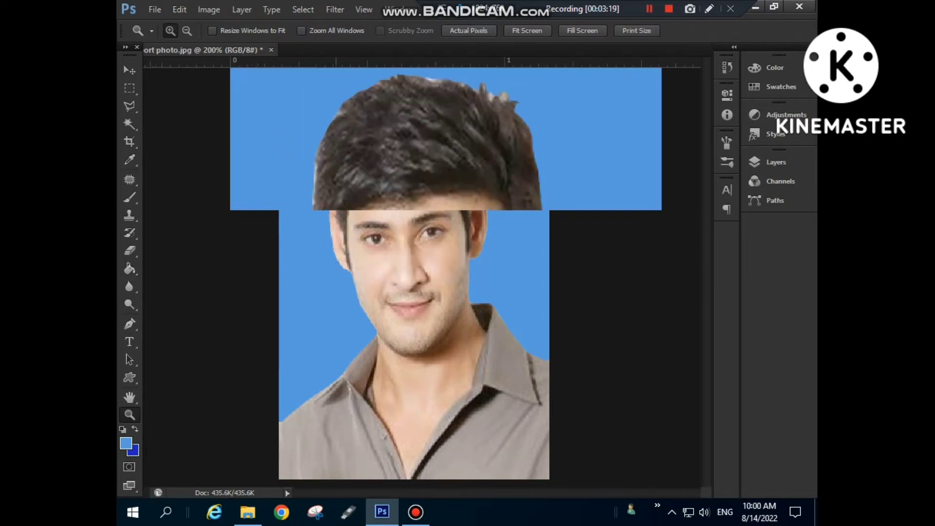
click(475, 96)
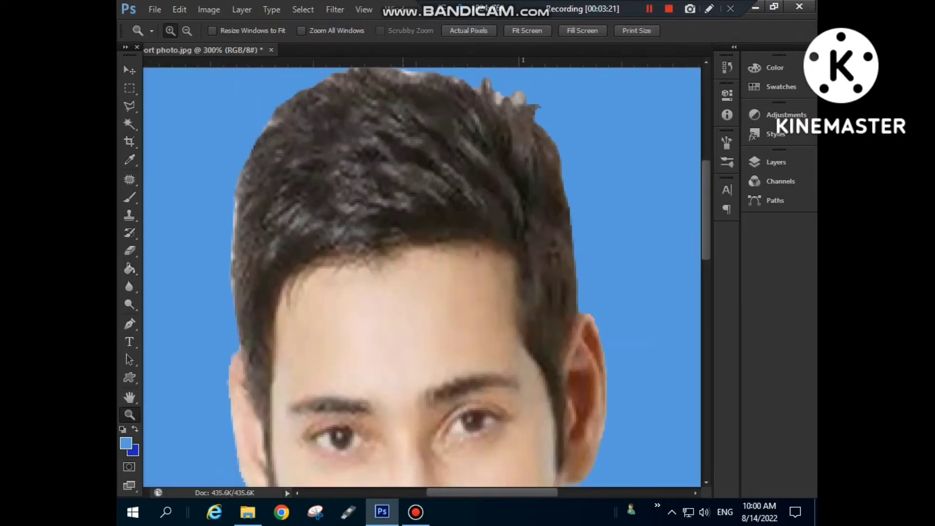
scroll(422, 273, up, 2)
right_click(435, 238)
click(490, 308)
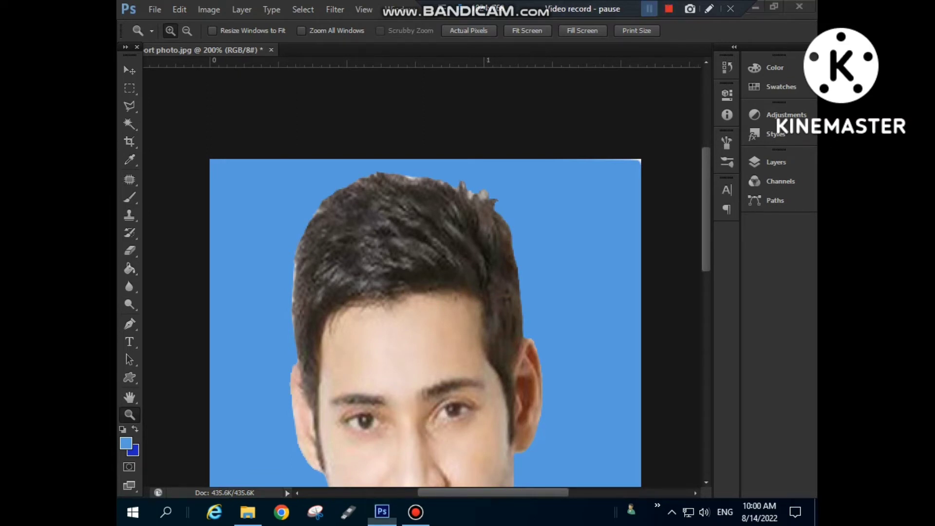
scroll(425, 307, down, 1)
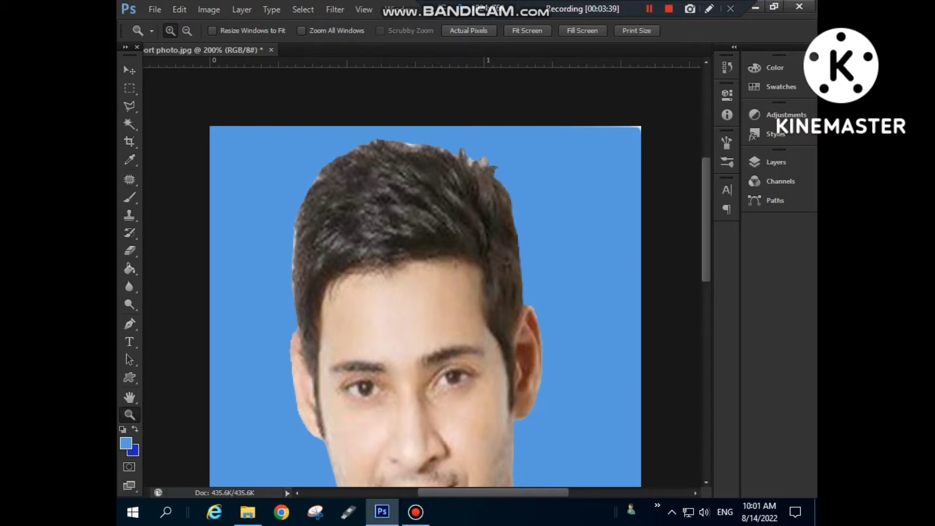
- Swap the foreground and background colors so light blue is the background color, and ready the Eraser for the hair edge
key(x)
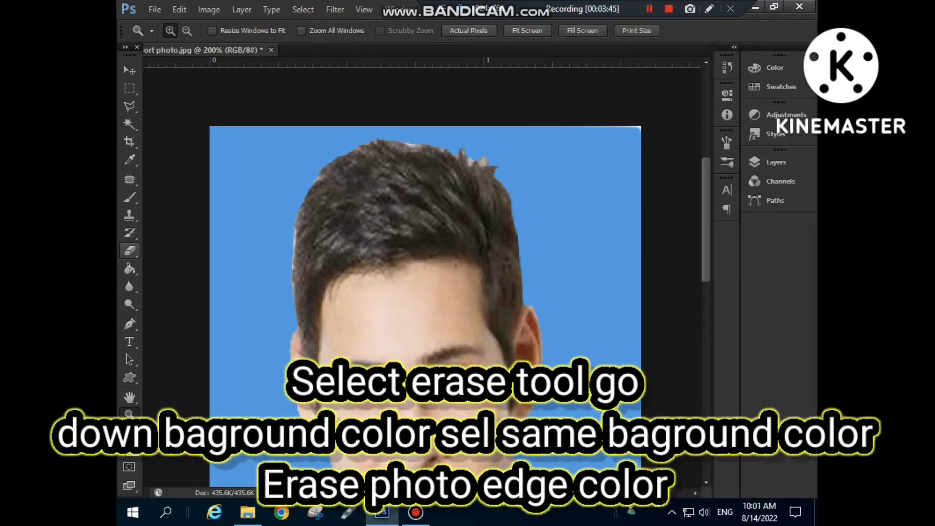
click(130, 250)
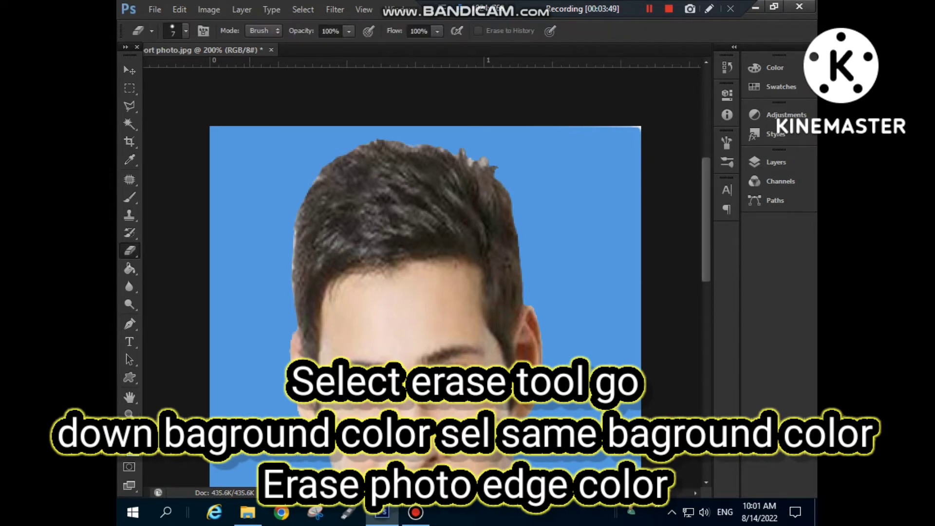
click(129, 414)
click(506, 166)
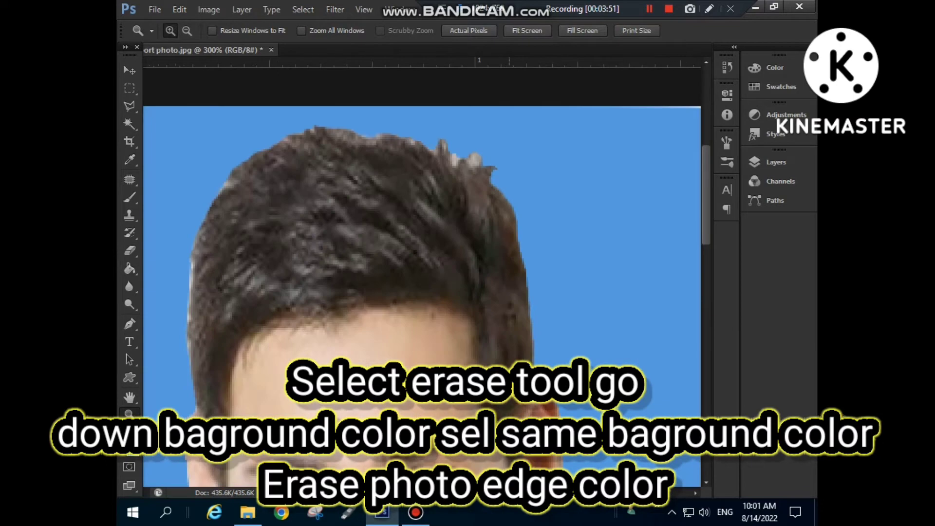
click(130, 250)
click(133, 449)
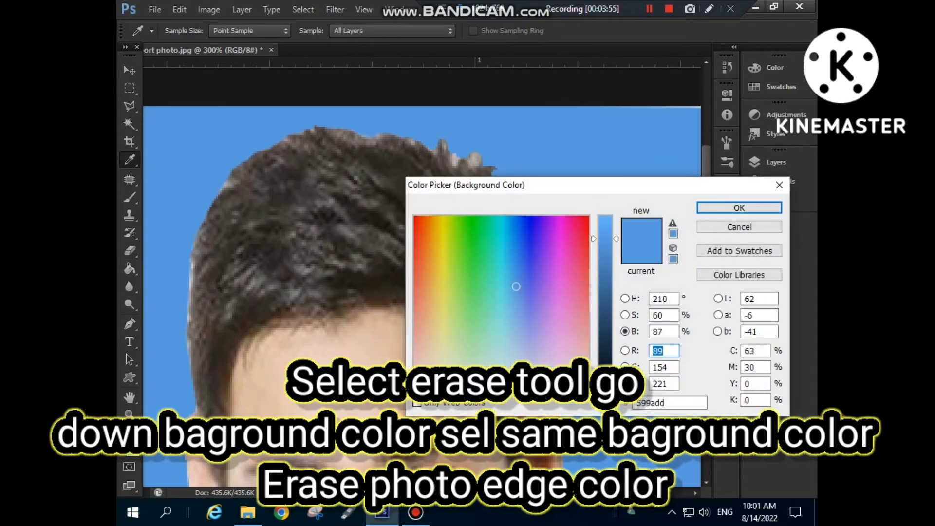
key(Return)
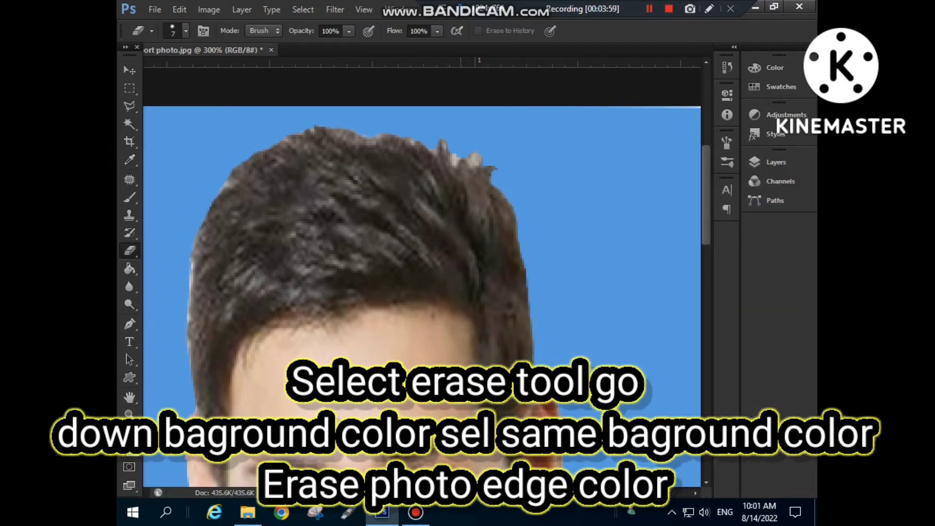
- Erase the stray spikes and light fringe along the top and left side of the hair with a size 7 Eraser
click(473, 151)
drag(479, 162, 442, 146)
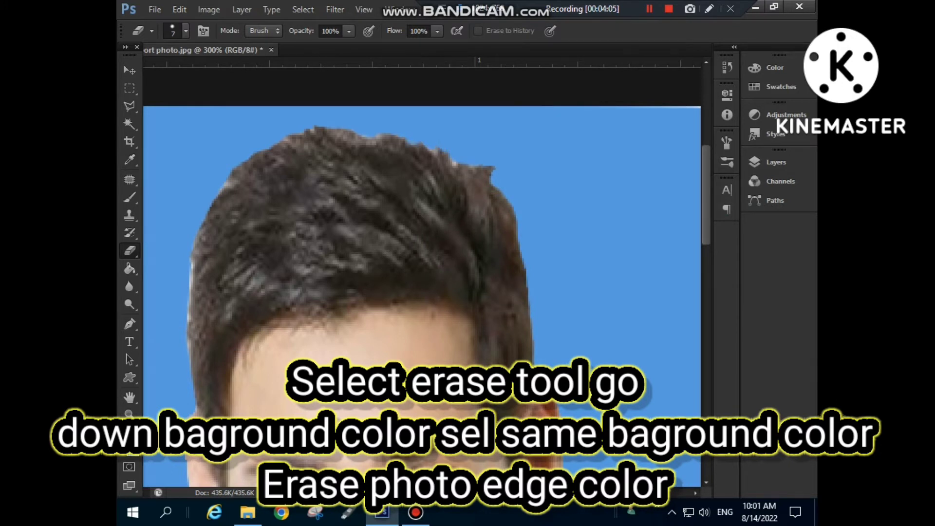
drag(303, 130, 327, 130)
mouse_move(436, 149)
mouse_down()
mouse_move(450, 163)
mouse_move(495, 171)
mouse_up()
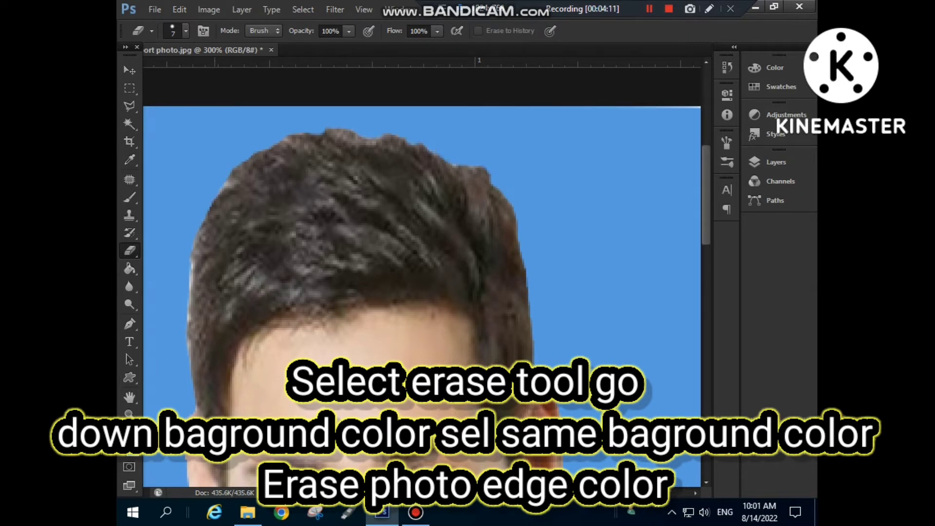
scroll(215, 243, down, 2)
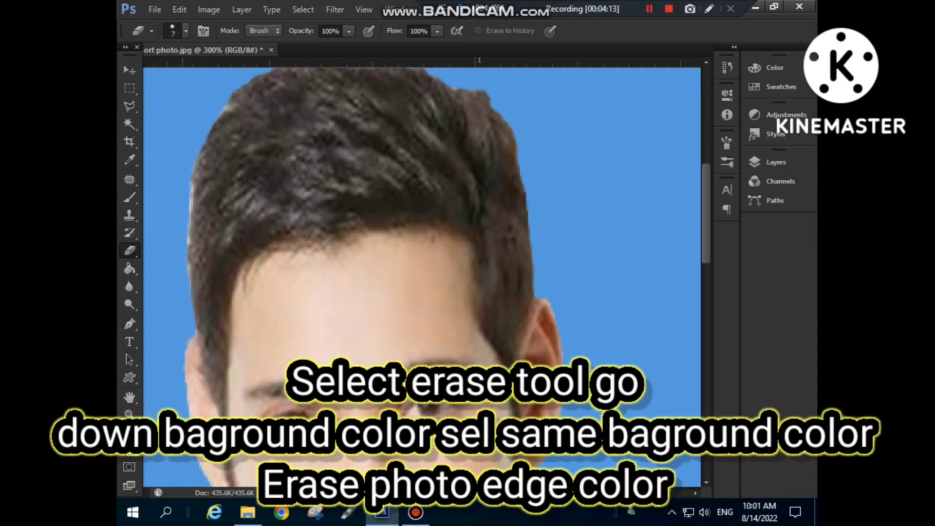
drag(191, 189, 189, 253)
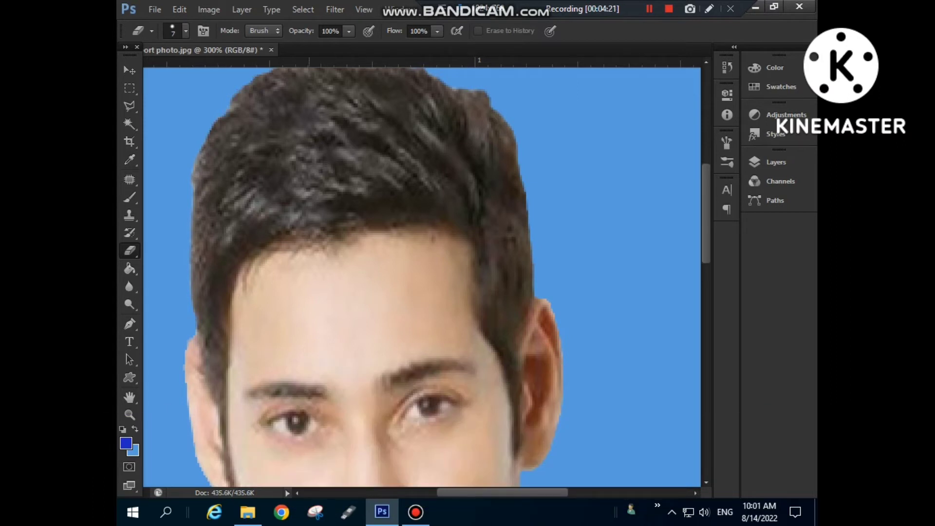
- Erase the leftover edge pixels at the right collar tip and at the left shoulder by the photo's edge
scroll(457, 276, up, 3)
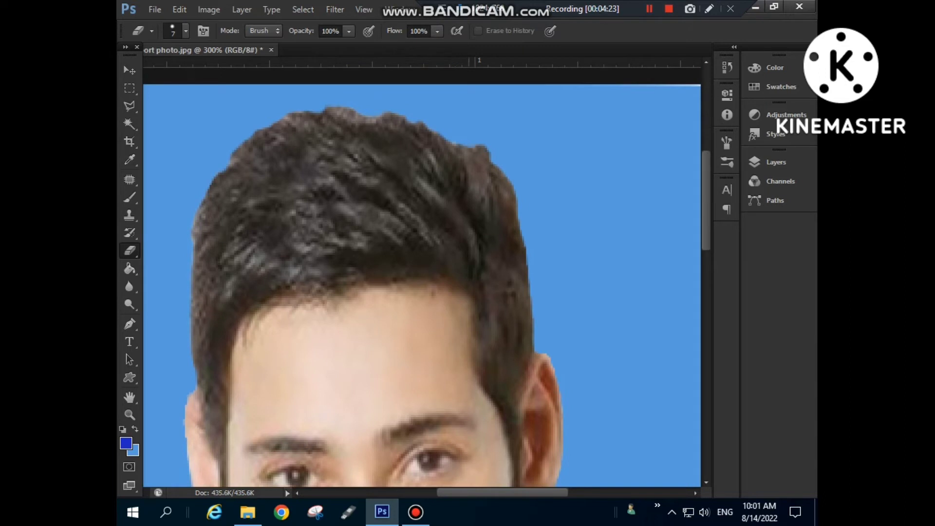
scroll(498, 169, down, 5)
scroll(421, 277, down, 6)
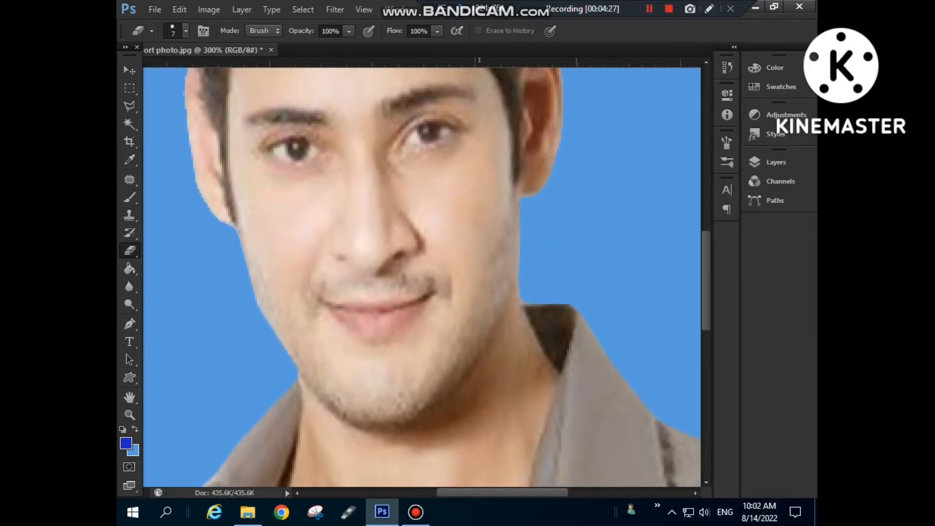
drag(586, 312, 567, 300)
scroll(534, 277, down, 2)
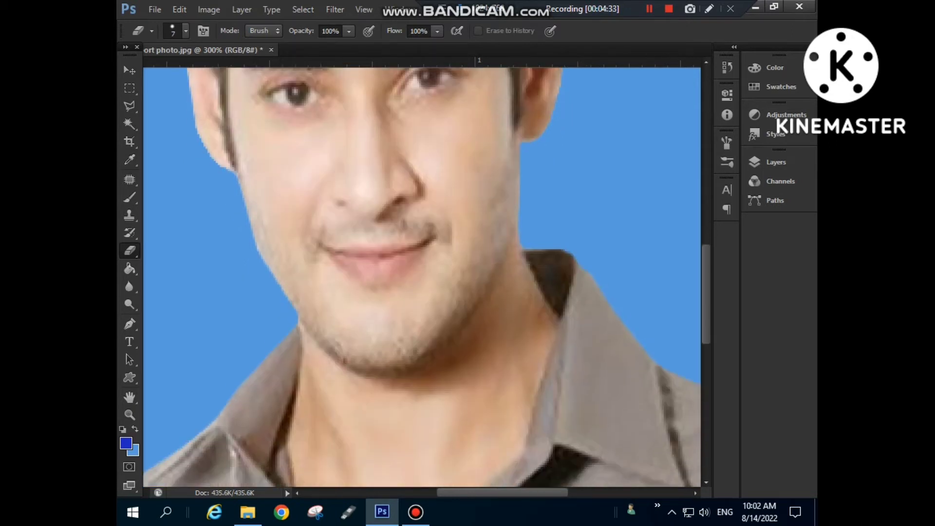
scroll(558, 277, right, 5)
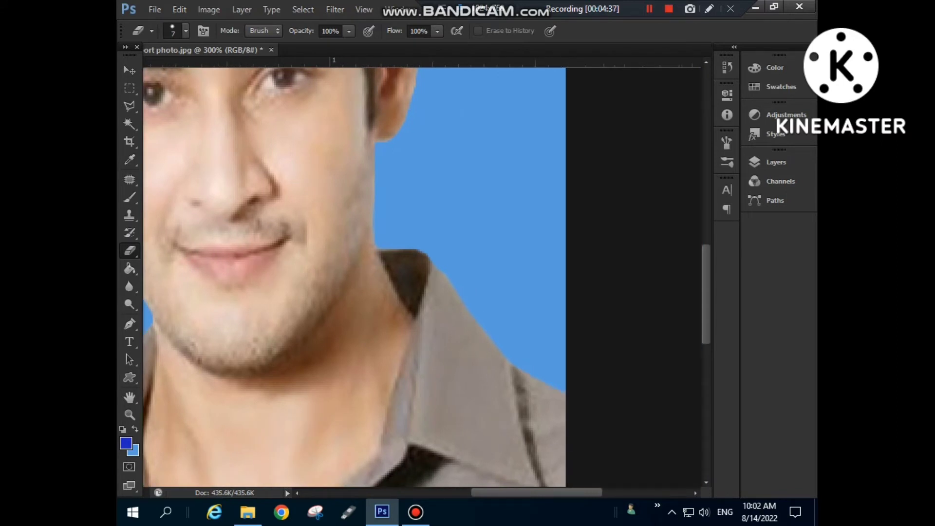
scroll(558, 277, left, 10)
scroll(460, 276, down, 6)
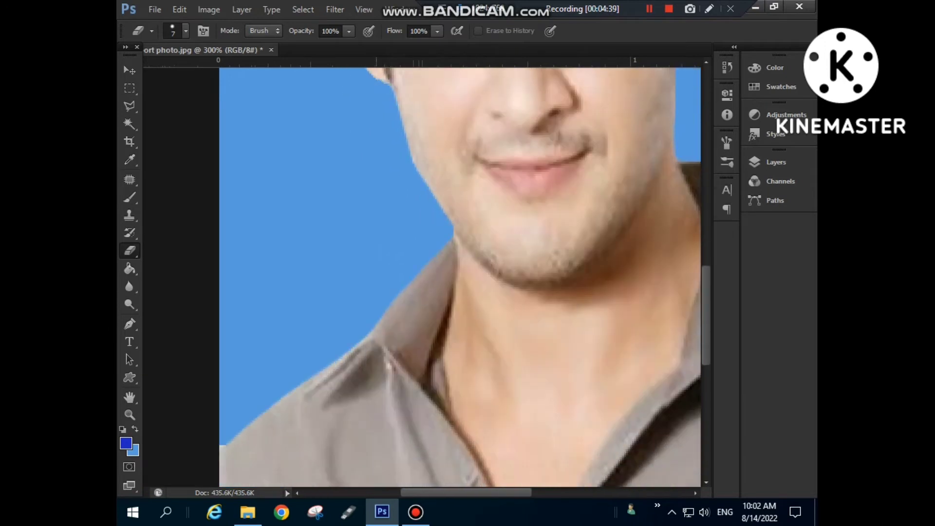
click(225, 381)
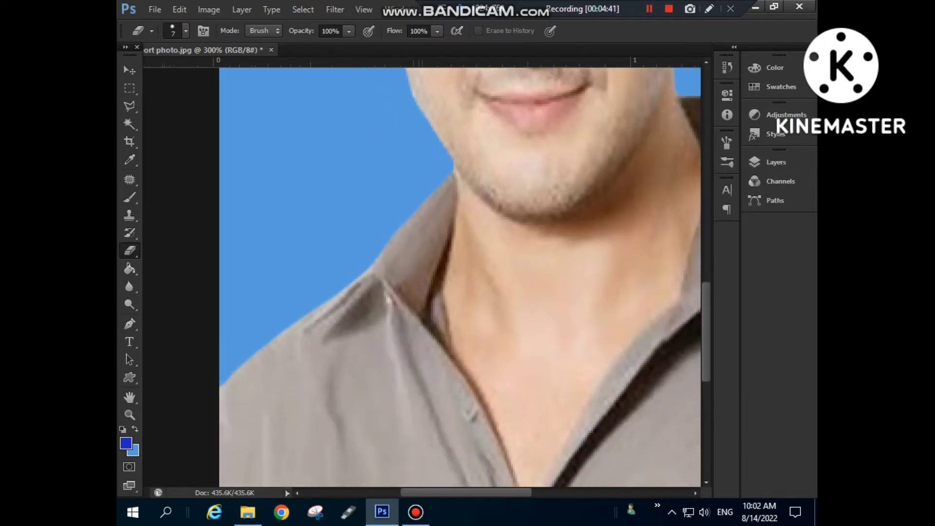
scroll(460, 276, up, 3)
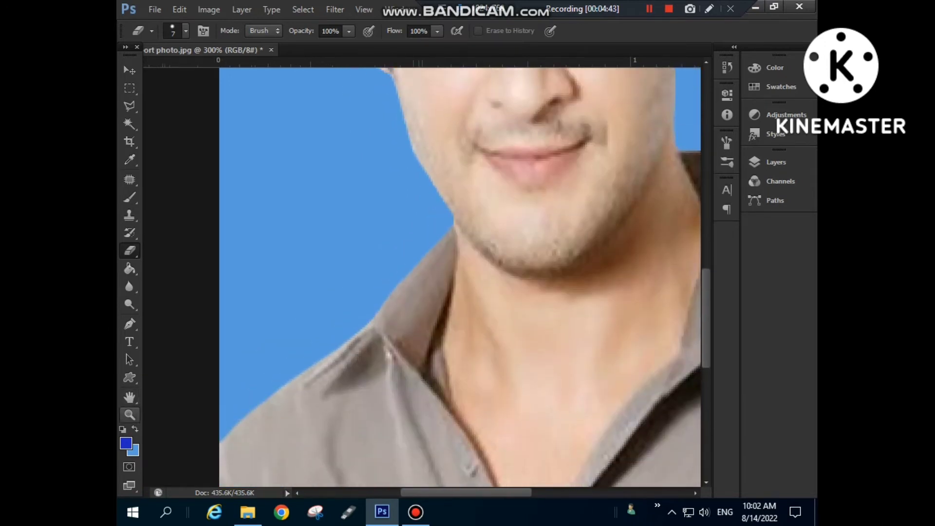
key(z)
click(527, 31)
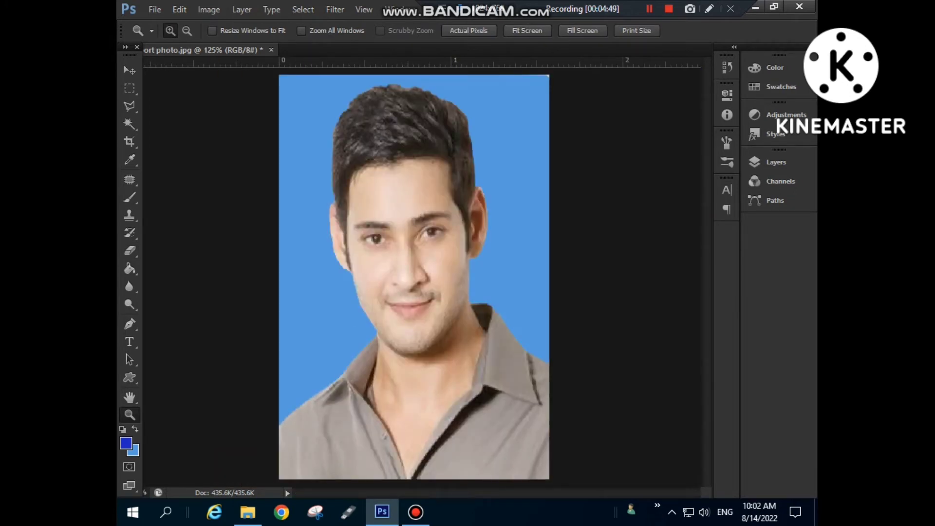
click(649, 9)
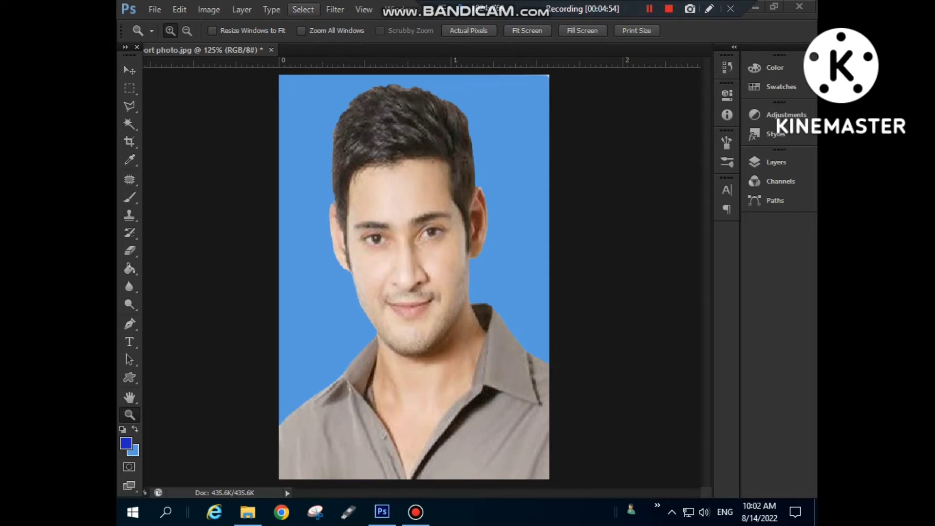
- Select the entire photo, start a Stroke on the selection and open the stroke color for editing
click(303, 10)
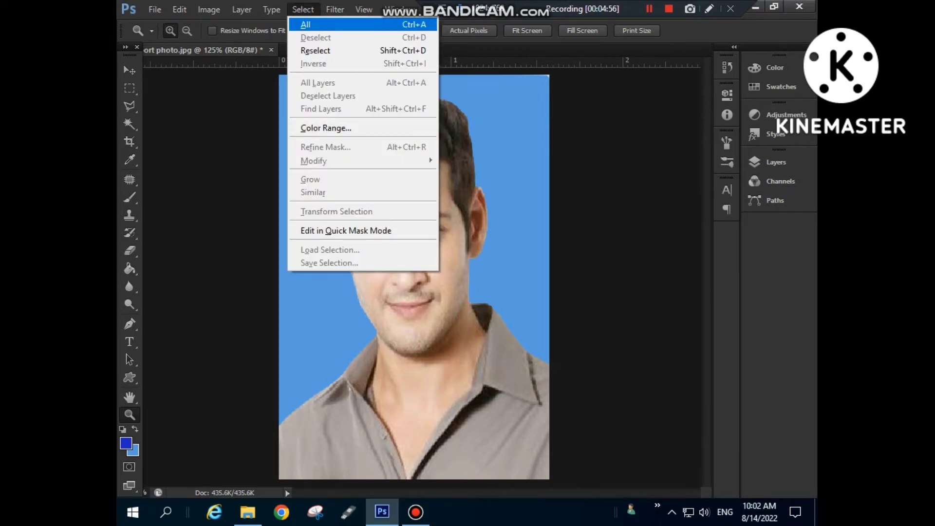
click(311, 24)
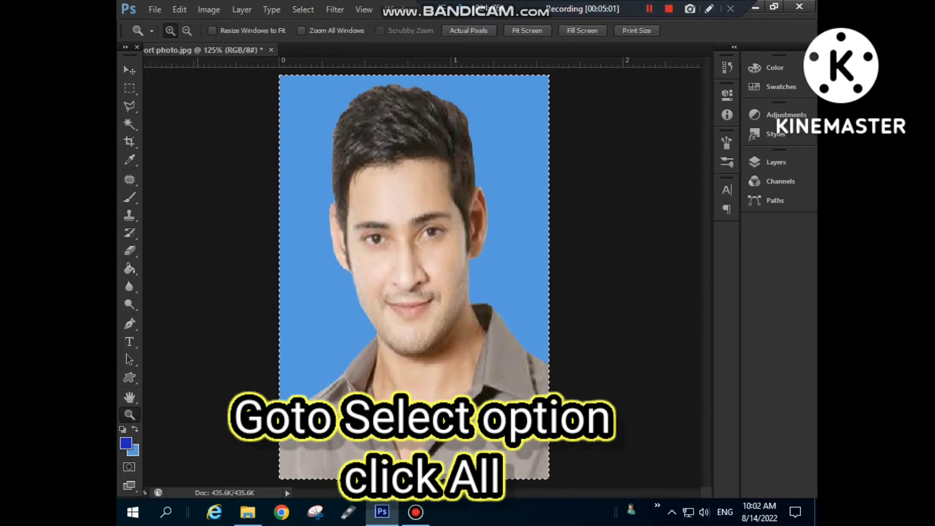
click(179, 9)
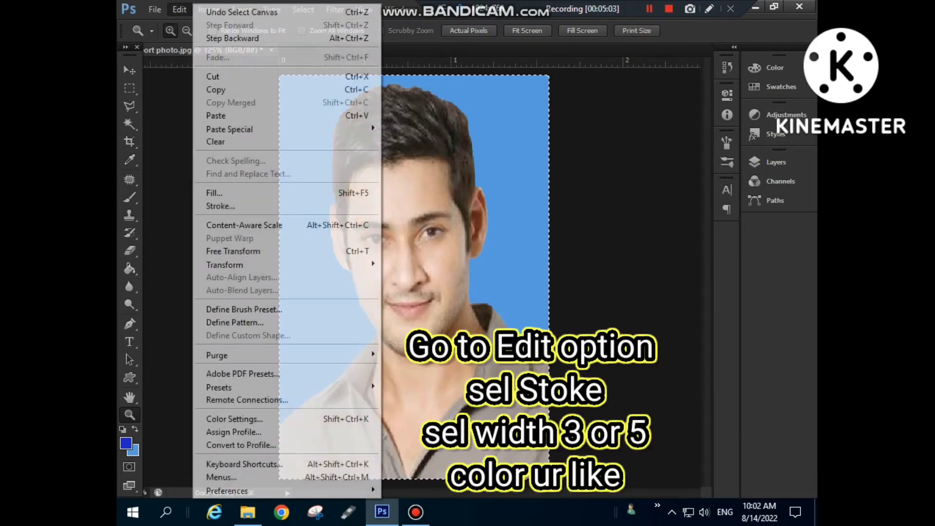
click(220, 206)
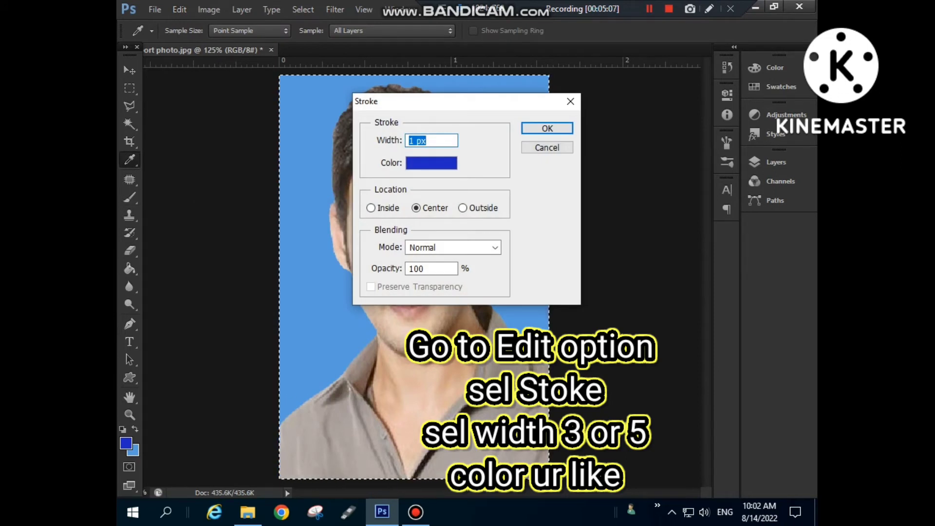
drag(417, 141, 408, 141)
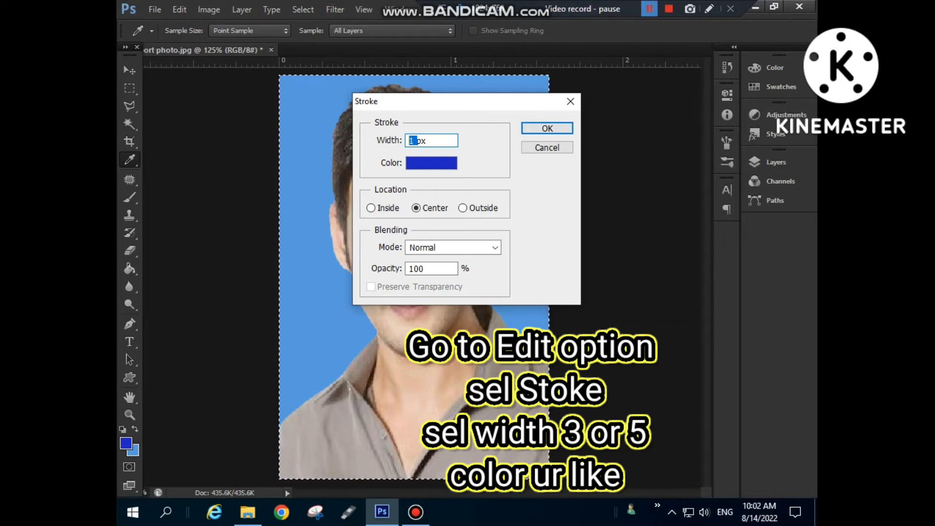
click(649, 9)
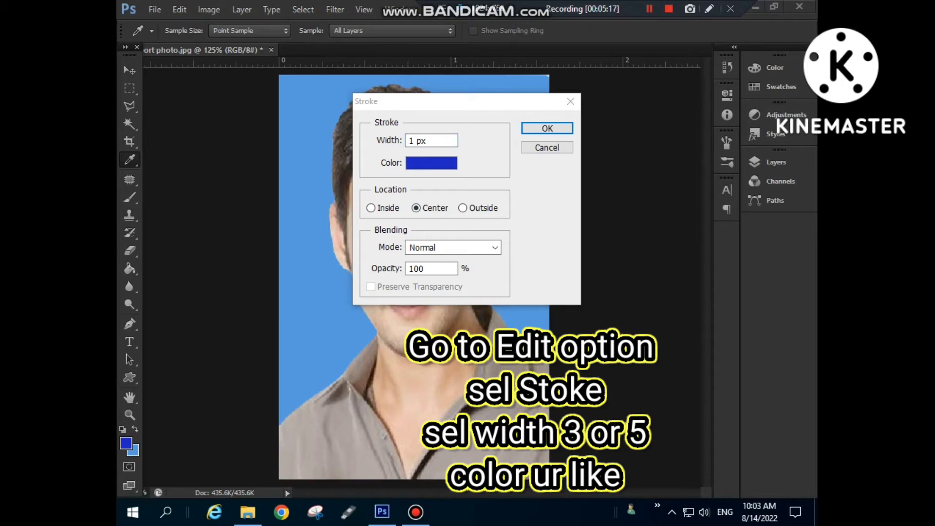
click(467, 102)
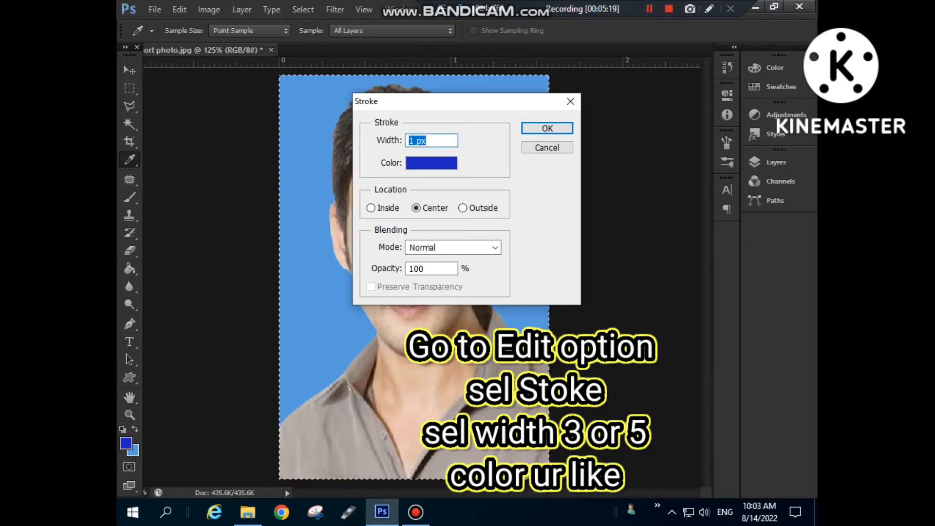
click(431, 163)
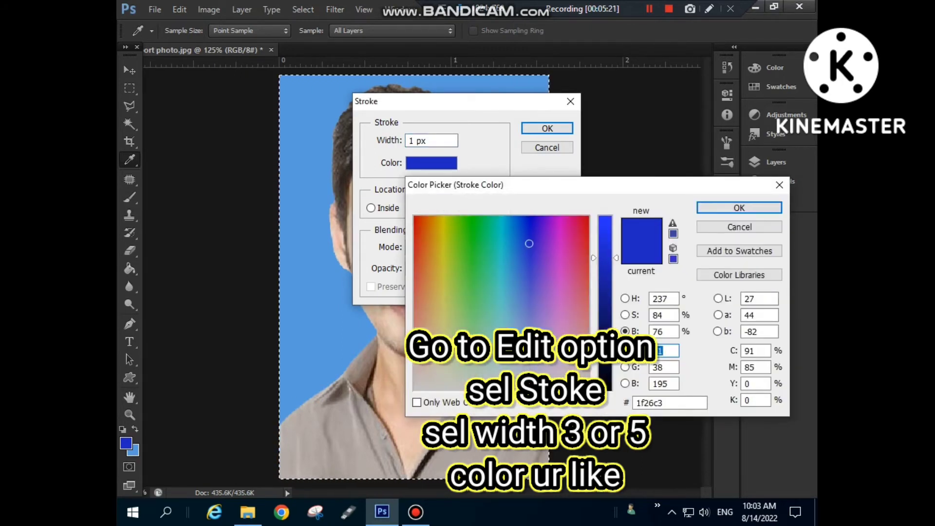
- Try near-black shades such as #03020d and #0d0901 as the stroke color
click(624, 383)
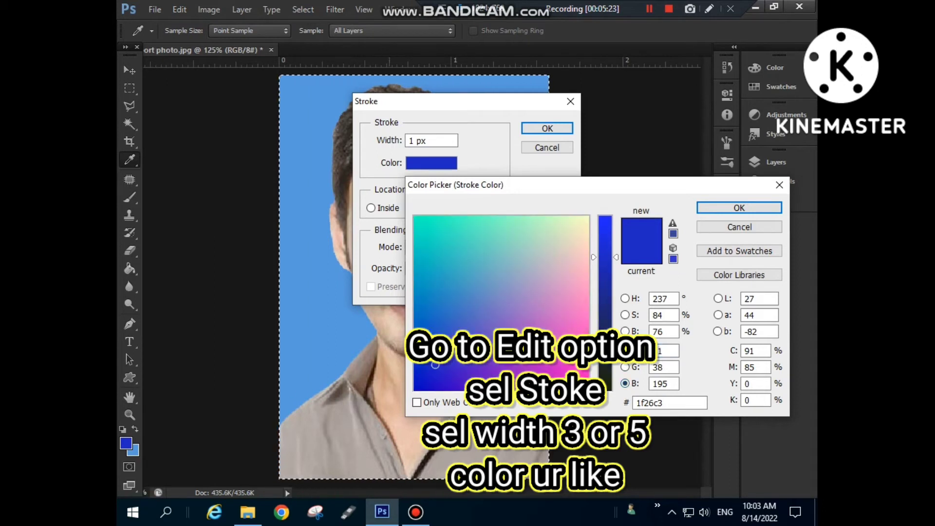
click(605, 382)
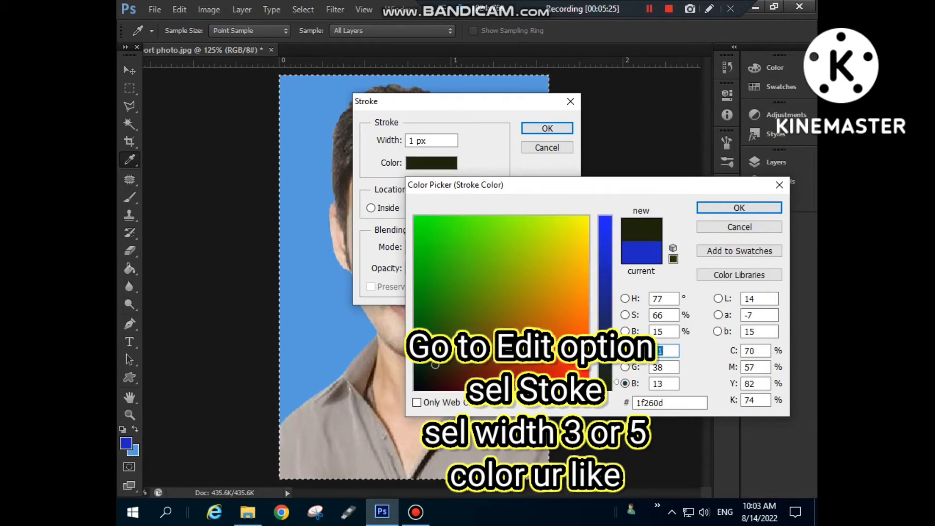
click(416, 388)
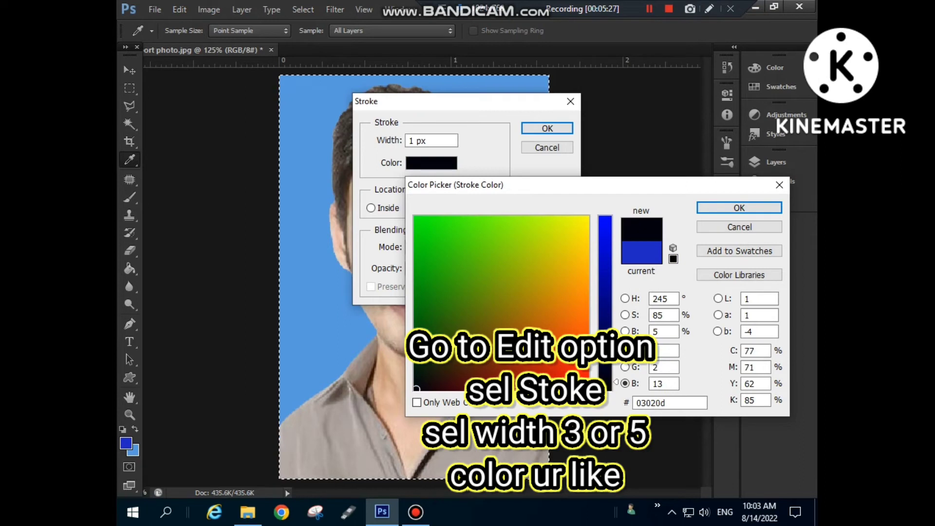
click(625, 332)
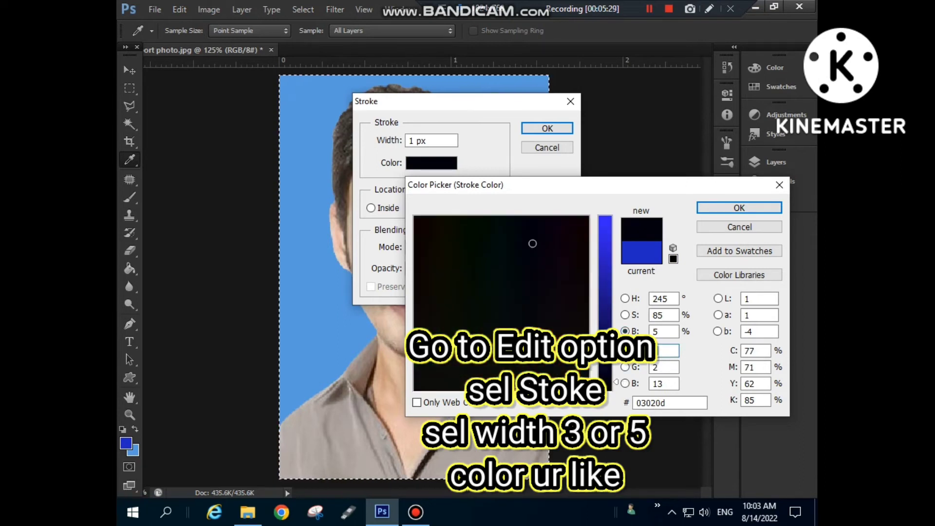
click(434, 230)
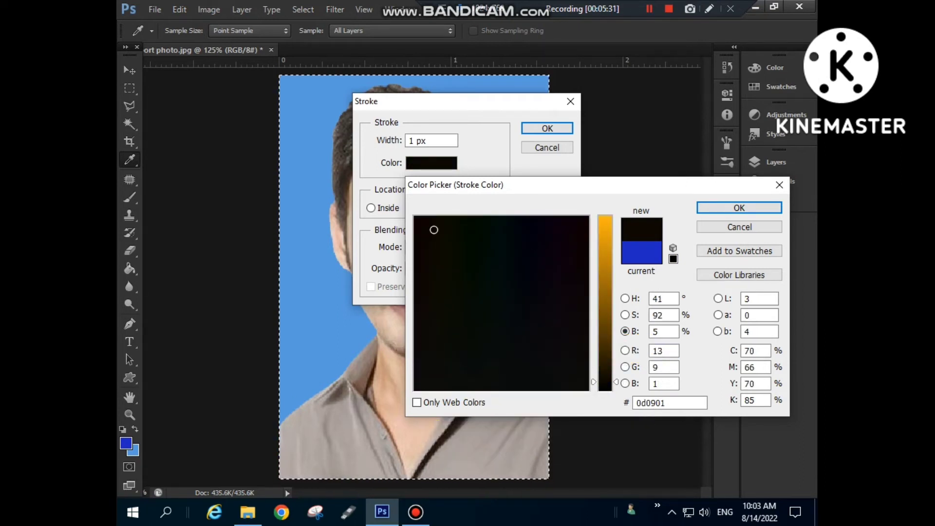
- Set the stroke color to light turquoise, #62dade
click(625, 367)
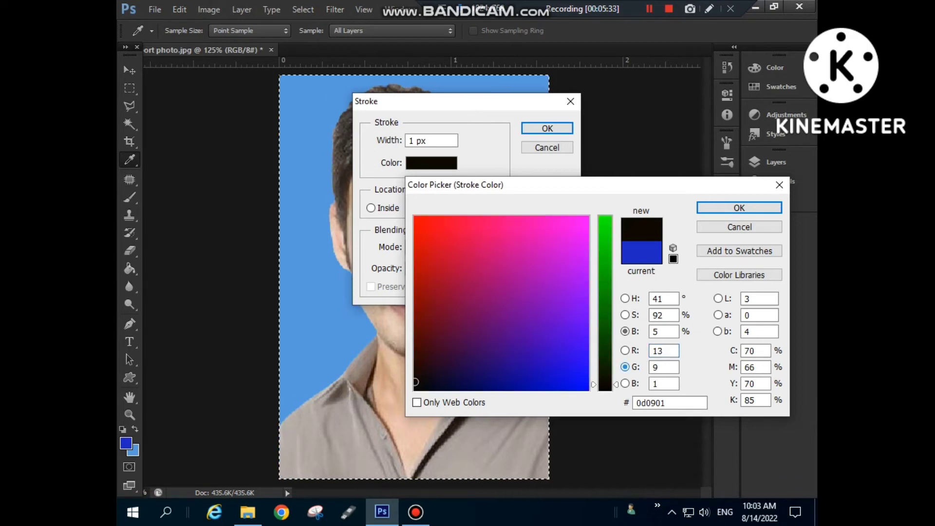
click(457, 233)
click(605, 241)
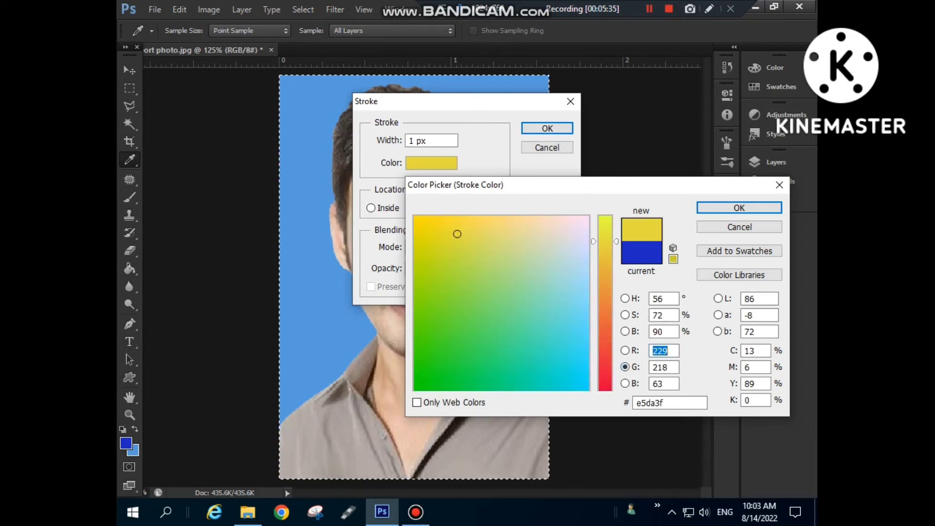
text(138)
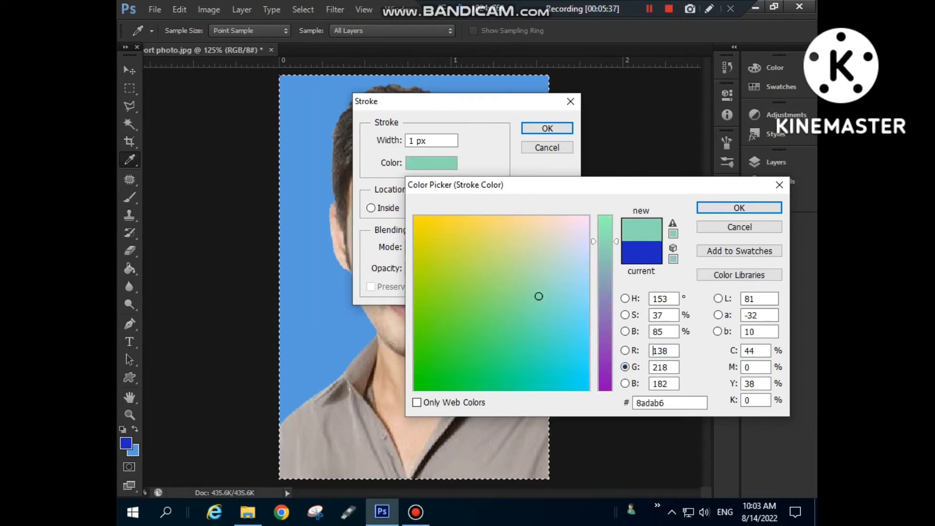
double_click(653, 351)
text(98)
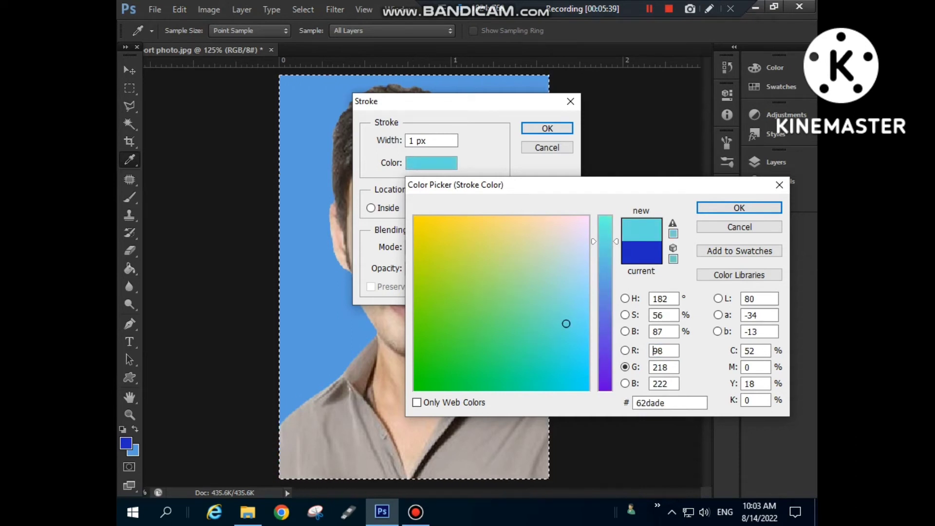
key(Return)
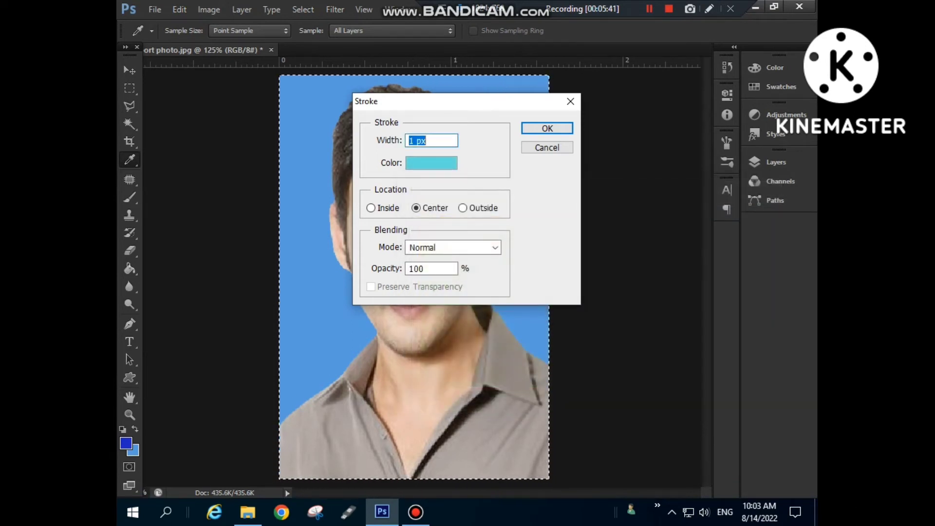
- Apply the stroke around the photo's edge with a width of 3 px and clear the selection
drag(416, 141, 408, 141)
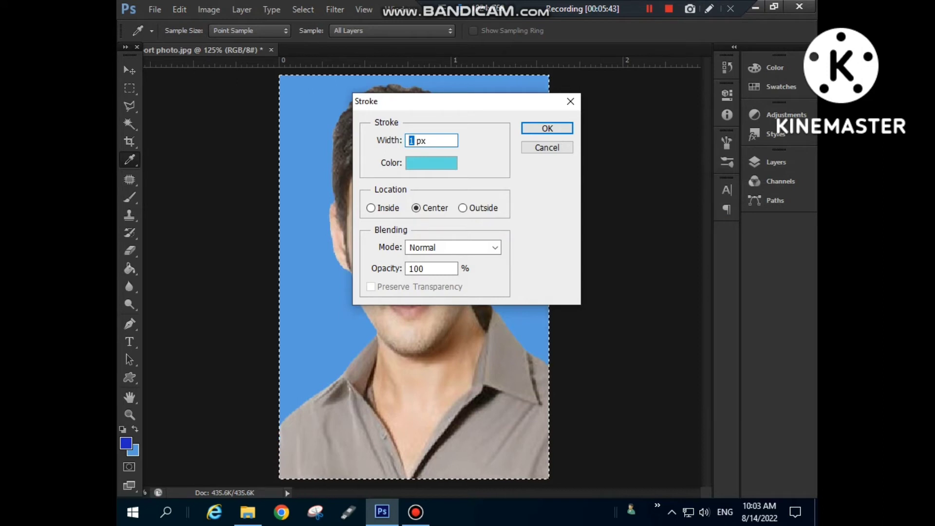
text(3)
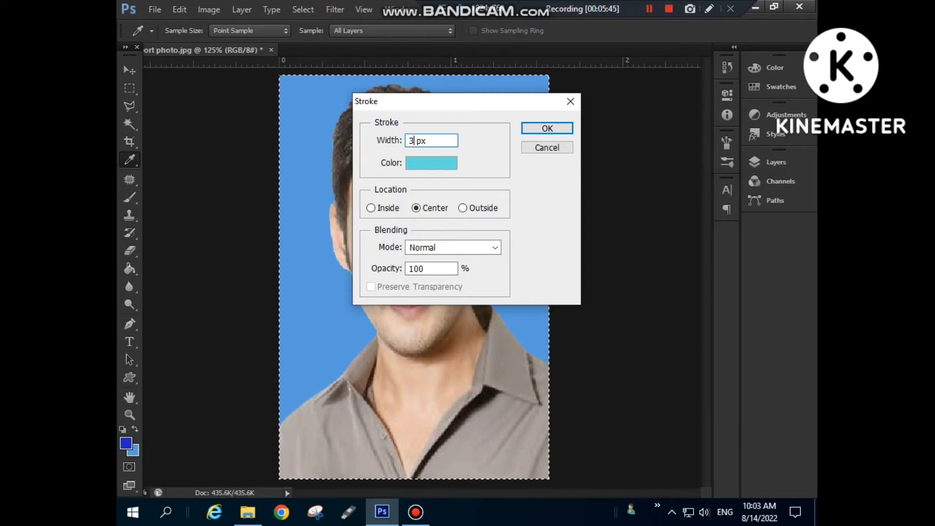
click(537, 129)
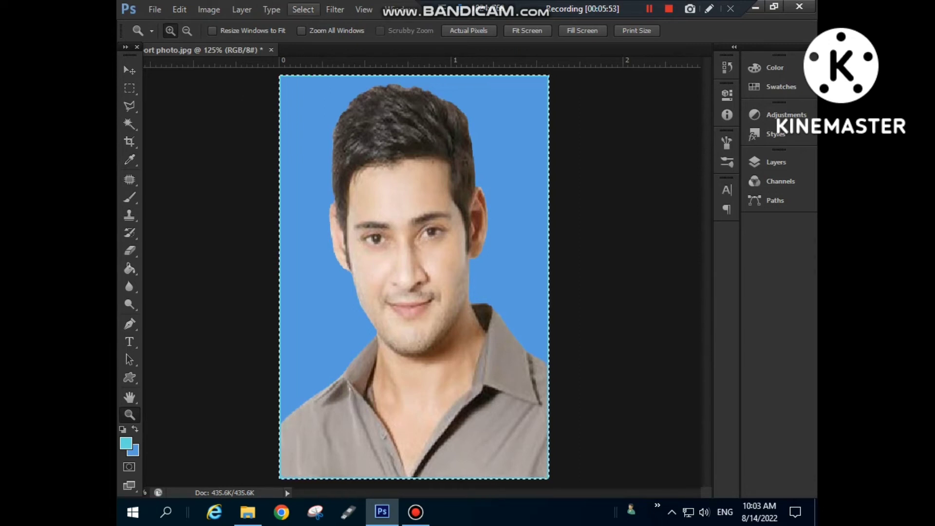
click(303, 9)
click(313, 35)
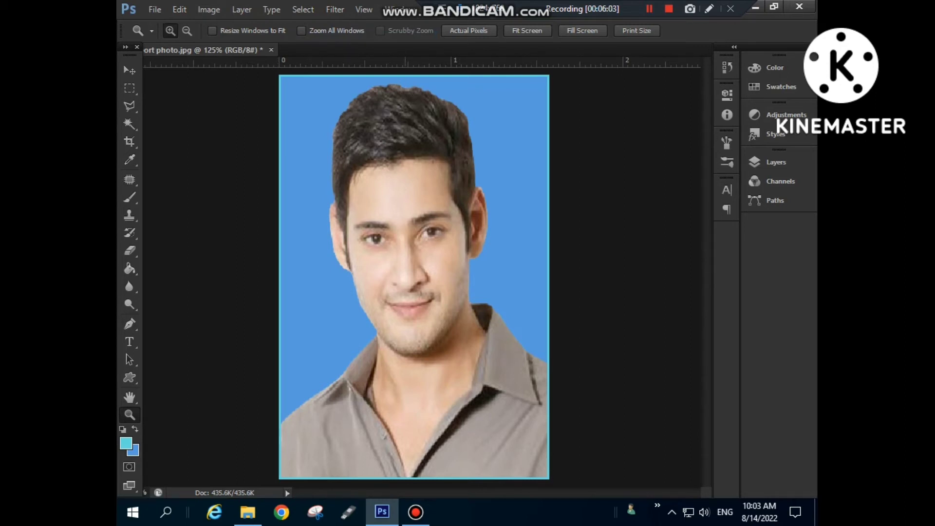
- Select the whole bordered photo and create a new white document from the Photo preset at Landscape, 4 x 6
click(302, 9)
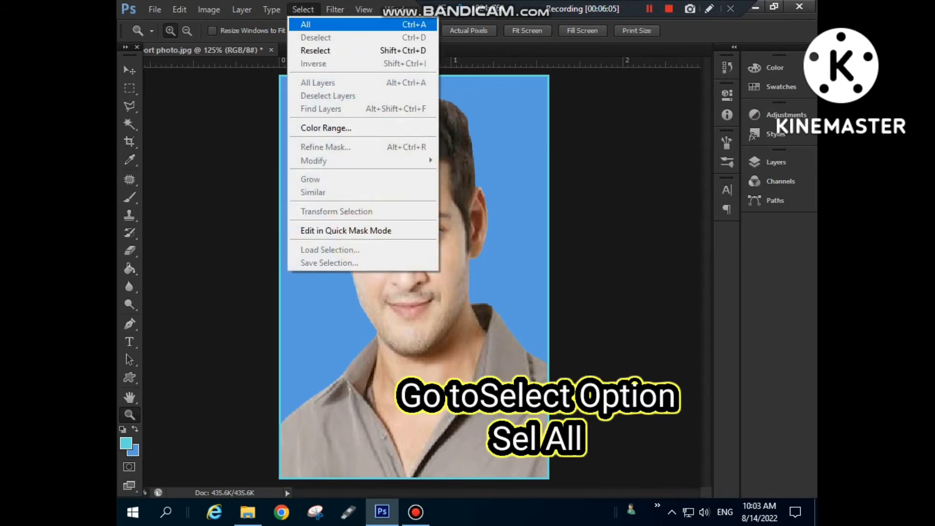
click(314, 24)
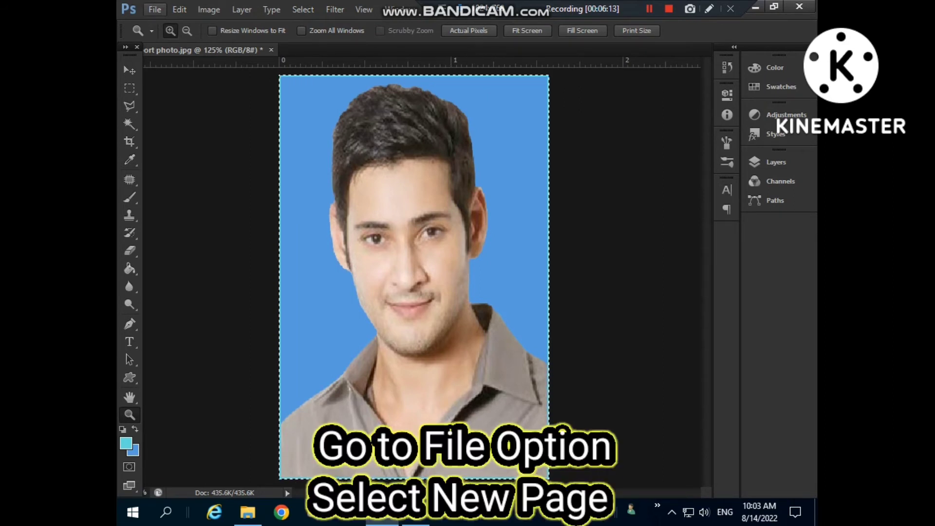
click(154, 9)
click(168, 25)
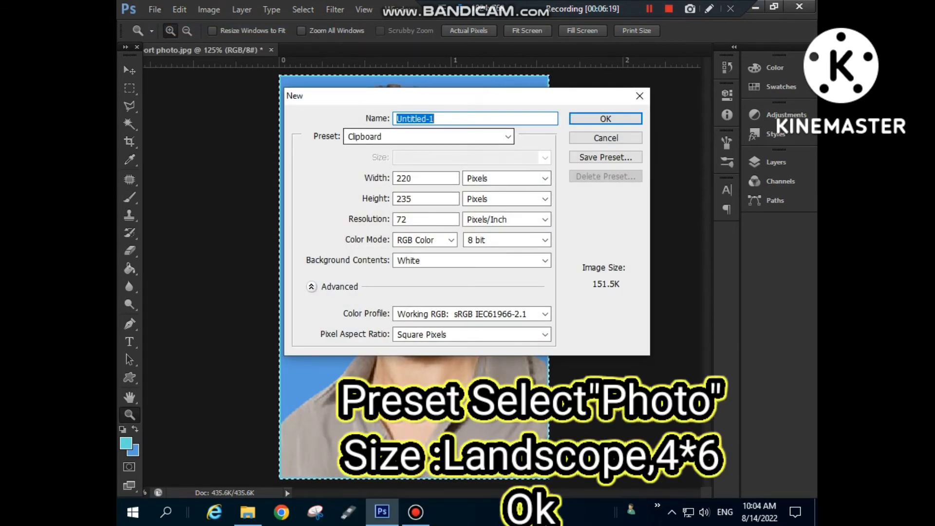
click(508, 137)
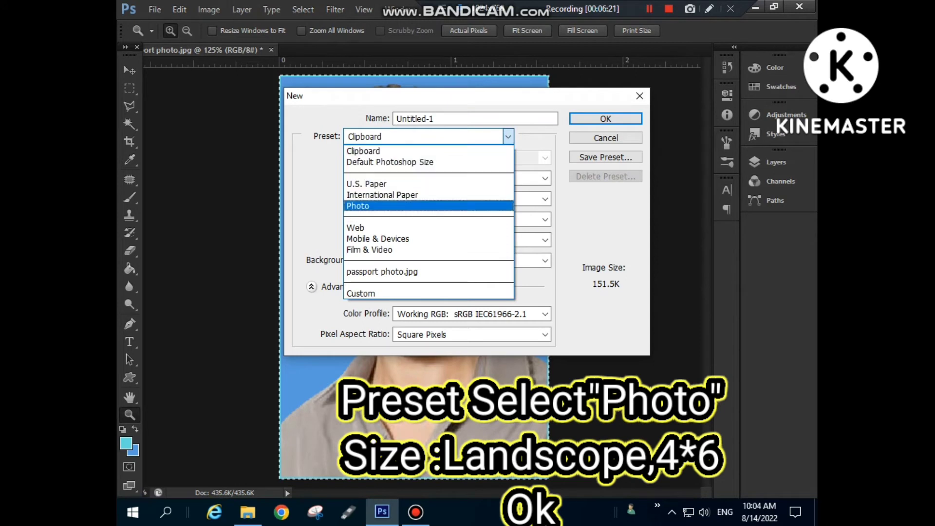
key(Return)
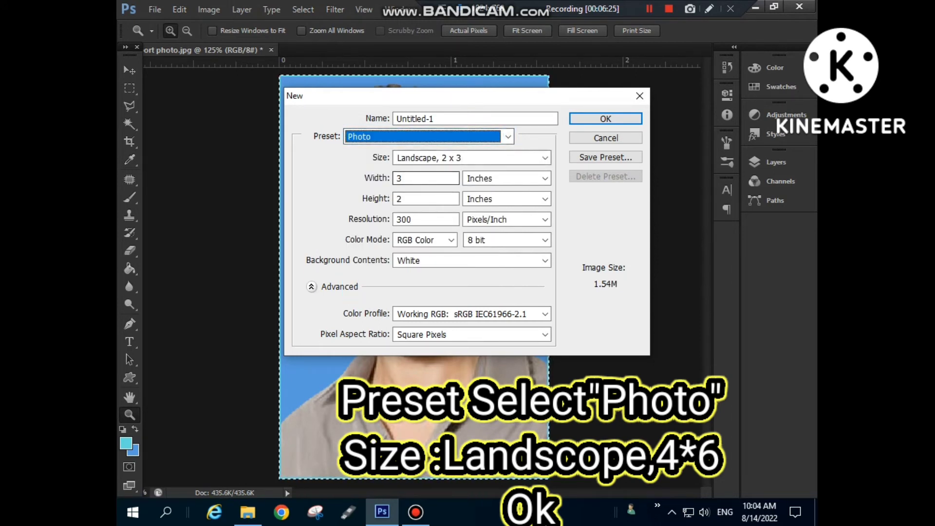
click(545, 157)
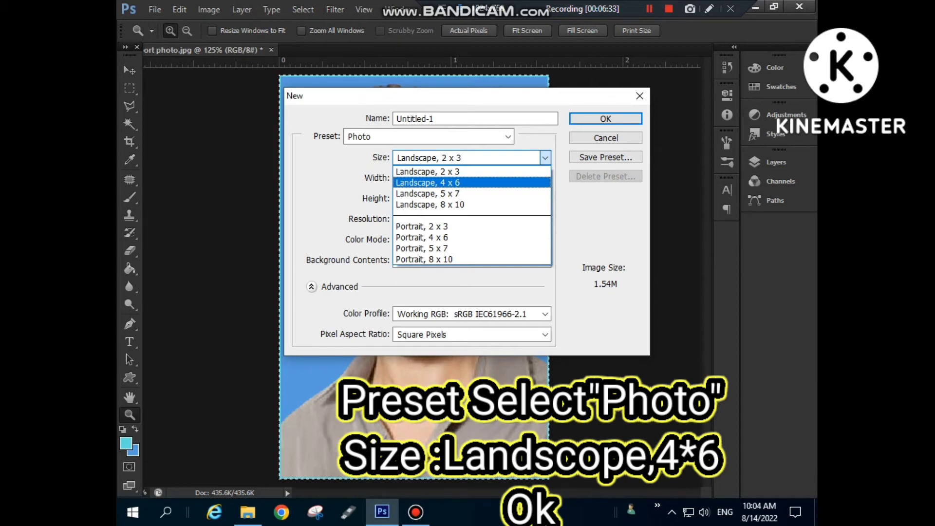
click(471, 183)
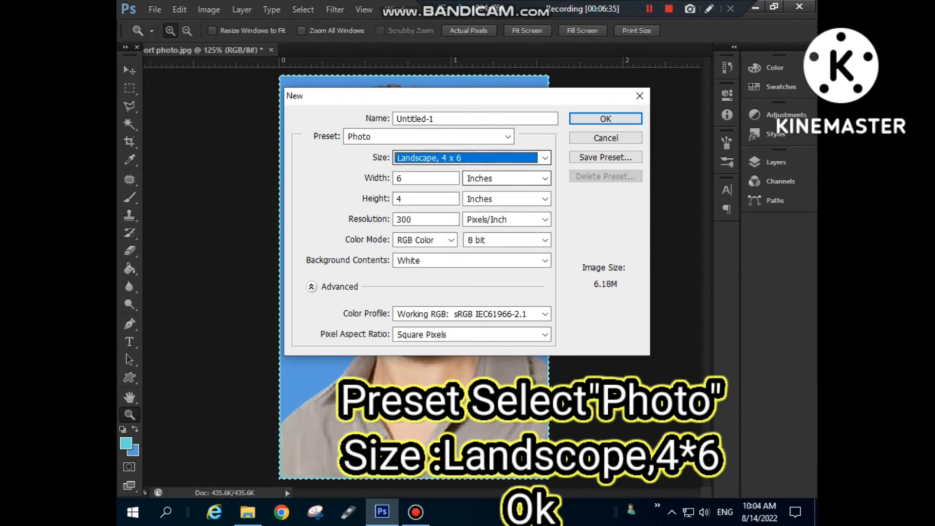
click(615, 119)
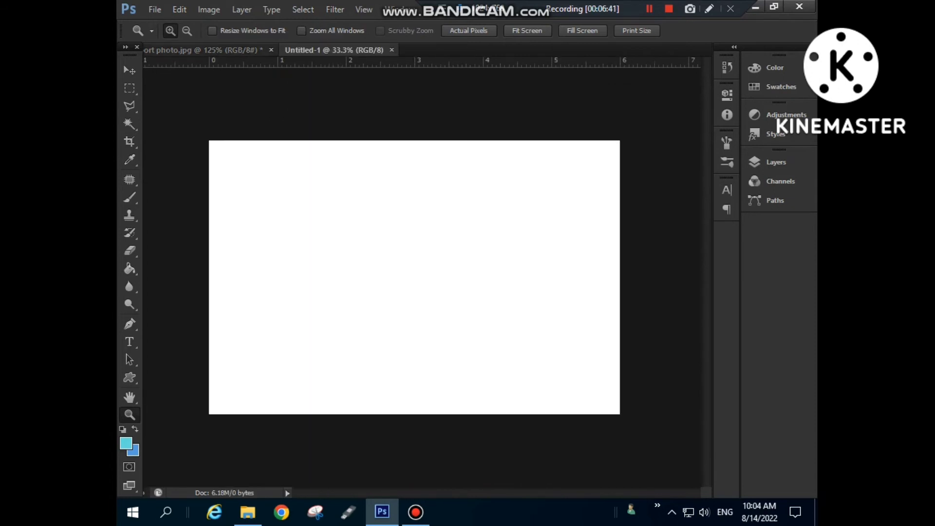
- Copy the selected bordered photo from its own document and switch to the new blank document
click(209, 51)
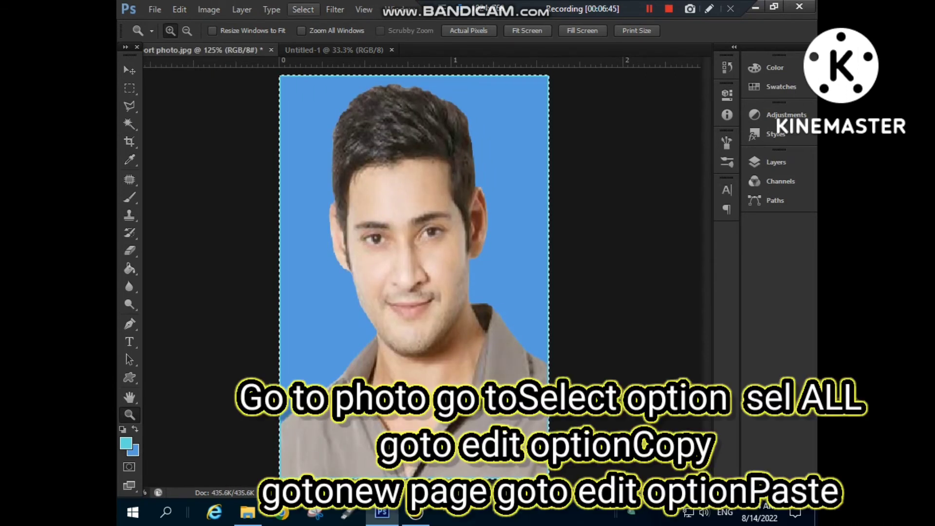
click(303, 9)
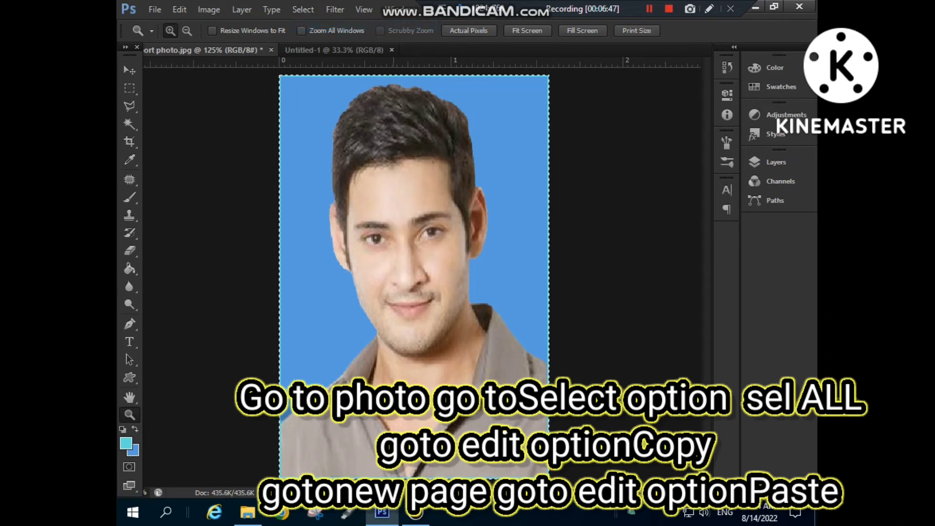
click(179, 9)
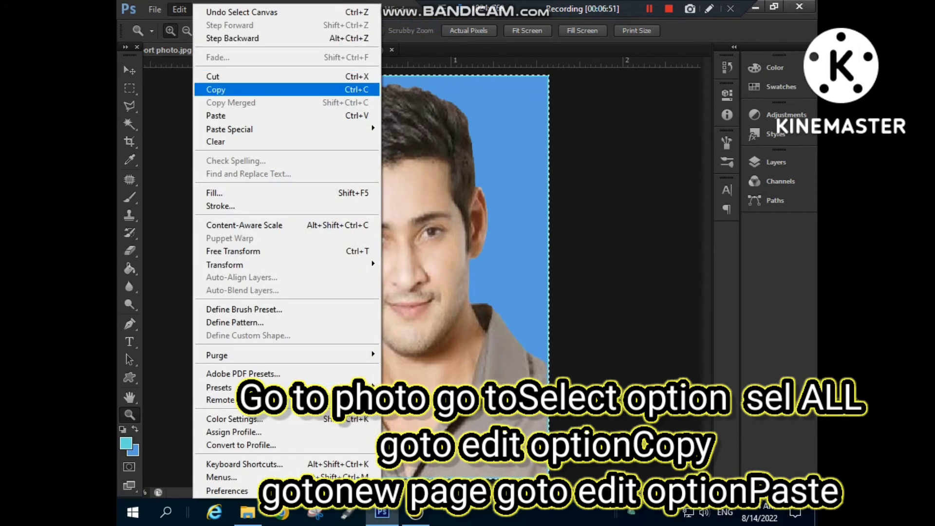
click(215, 89)
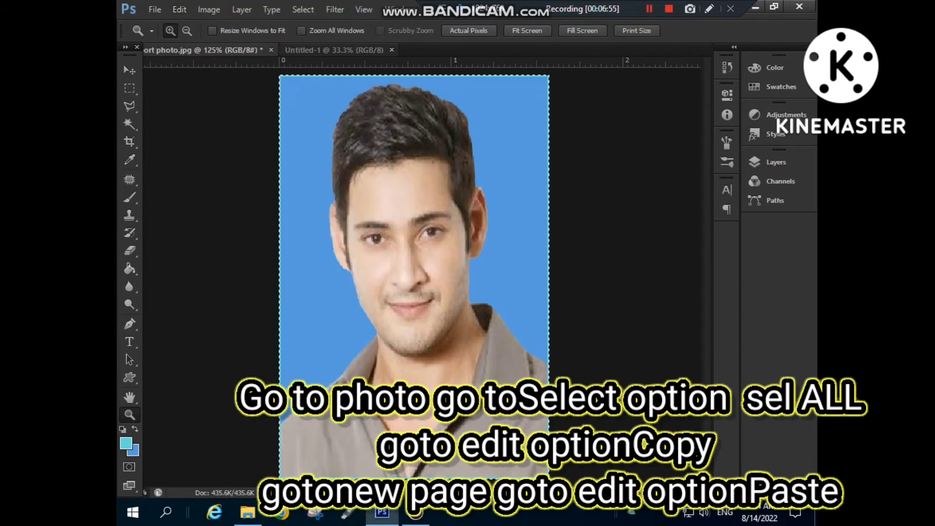
click(333, 50)
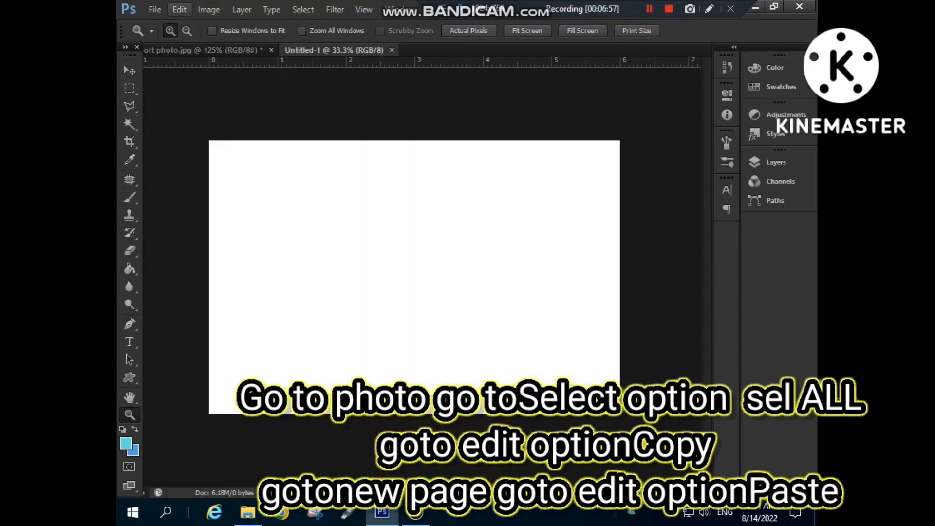
- Paste the copied bordered photo into the blank landscape page
click(179, 9)
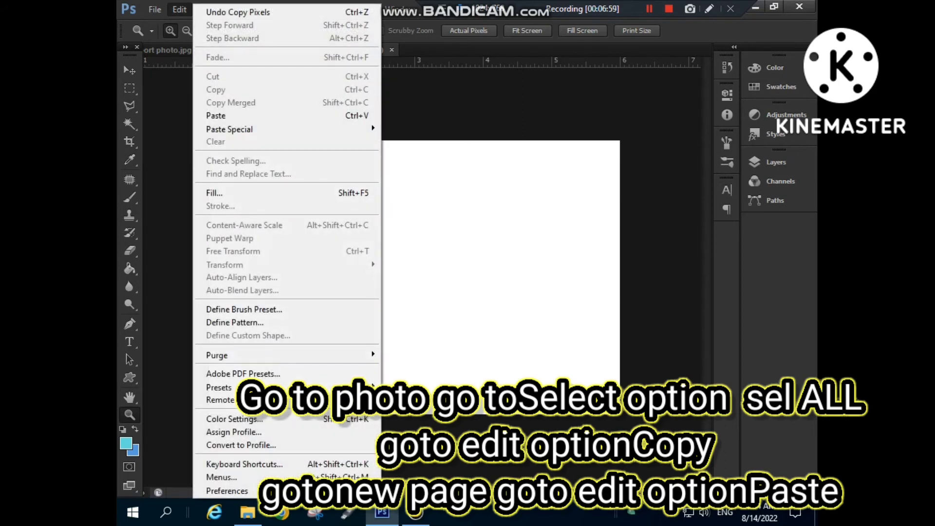
click(341, 115)
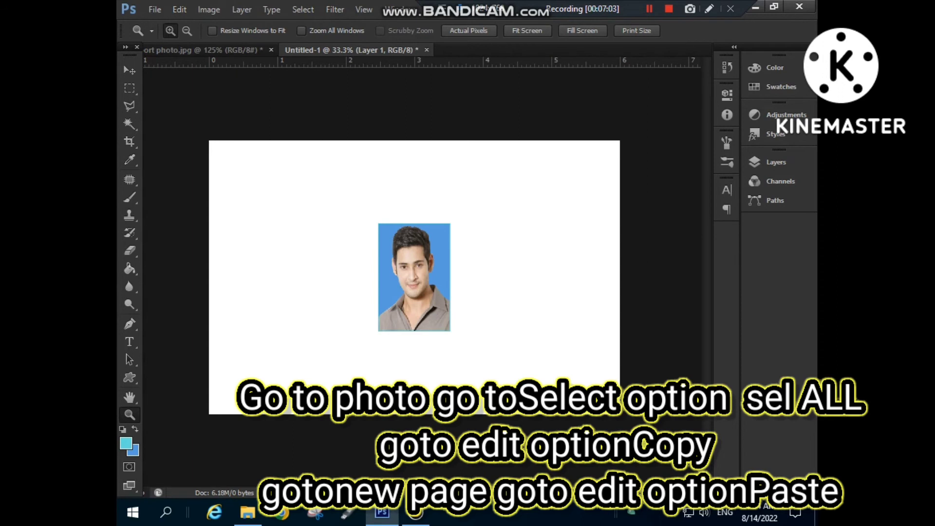
key(ctrl+plus)
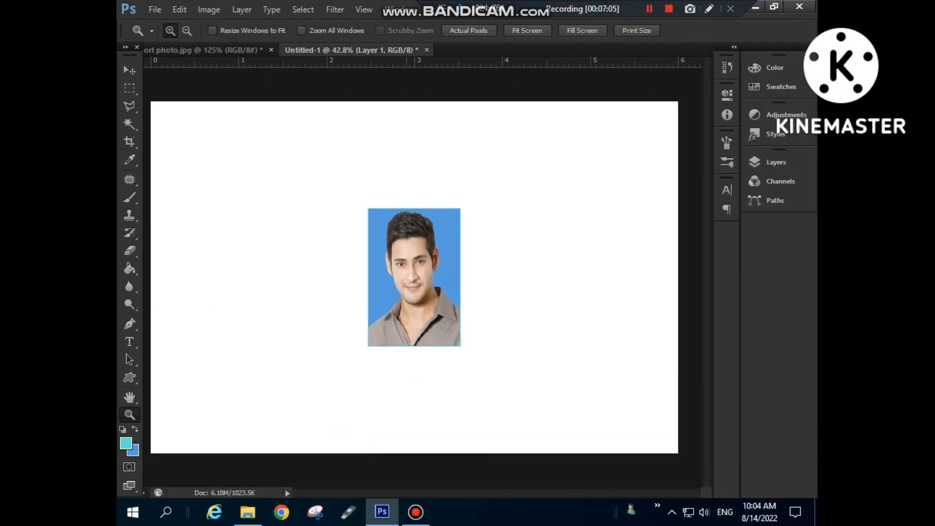
- Move the Layer 1 photo into the page's upper-left corner, leaving a narrow margin to both edges
key(v)
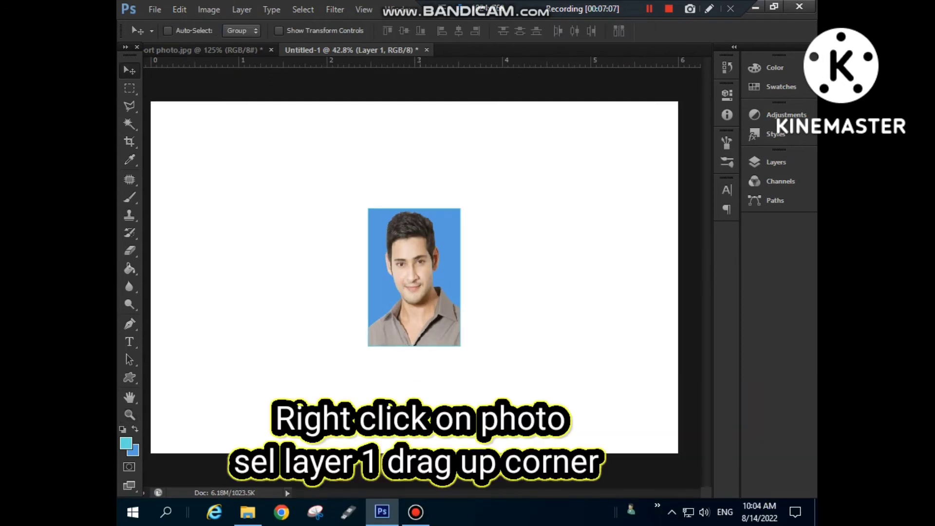
right_click(408, 257)
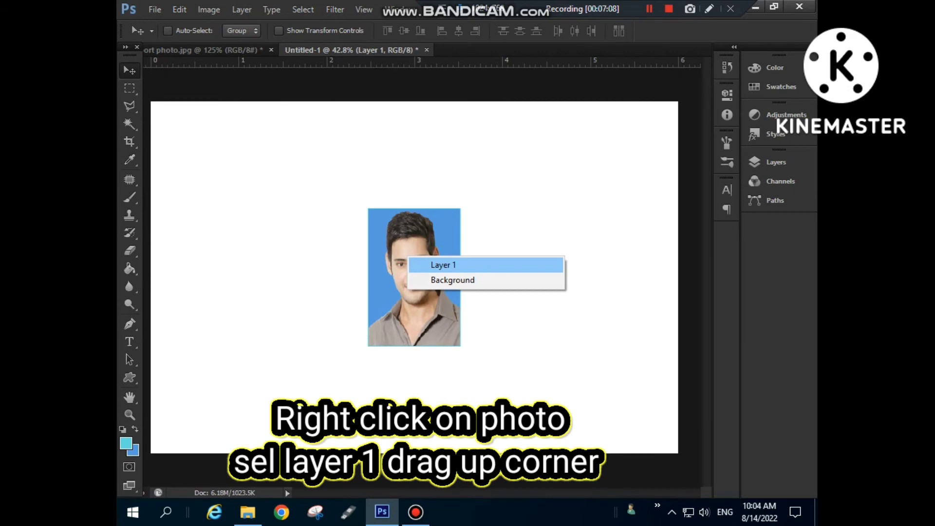
click(425, 264)
drag(429, 219, 218, 119)
key(Up)
key(Up)
key(Up)
key(Up)
key(Up)
key(Up)
key(Up)
key(Up)
key(Up)
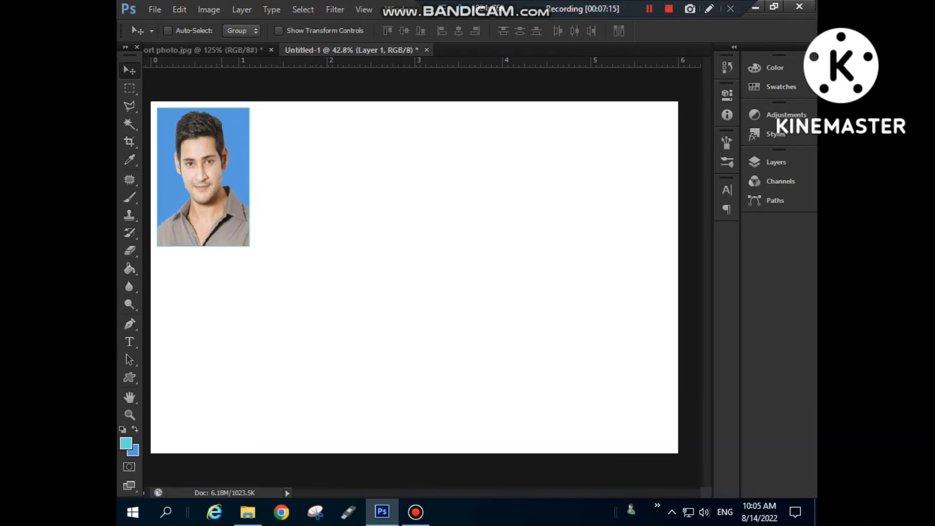
key(Left)
key(Left)
key(Left)
key(Left)
key(Left)
key(Left)
key(Left)
key(Left)
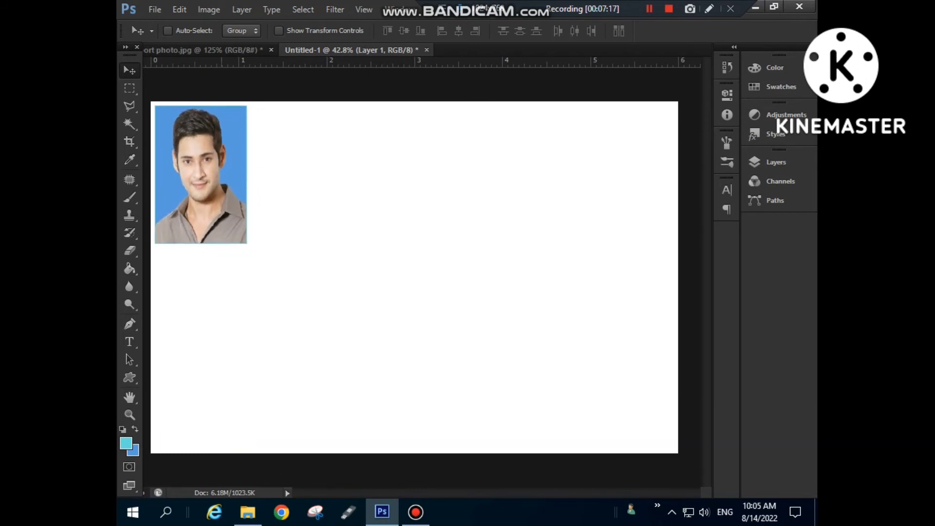
key(Up)
key(Up)
key(Up)
key(Up)
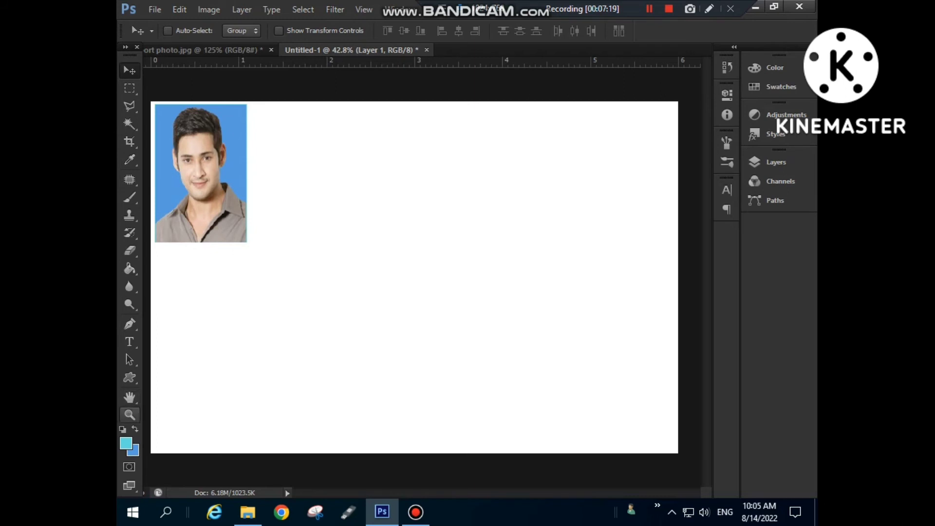
- Examine at close range the margins between the photo and the page's upper-left corner
click(129, 415)
click(191, 158)
click(199, 151)
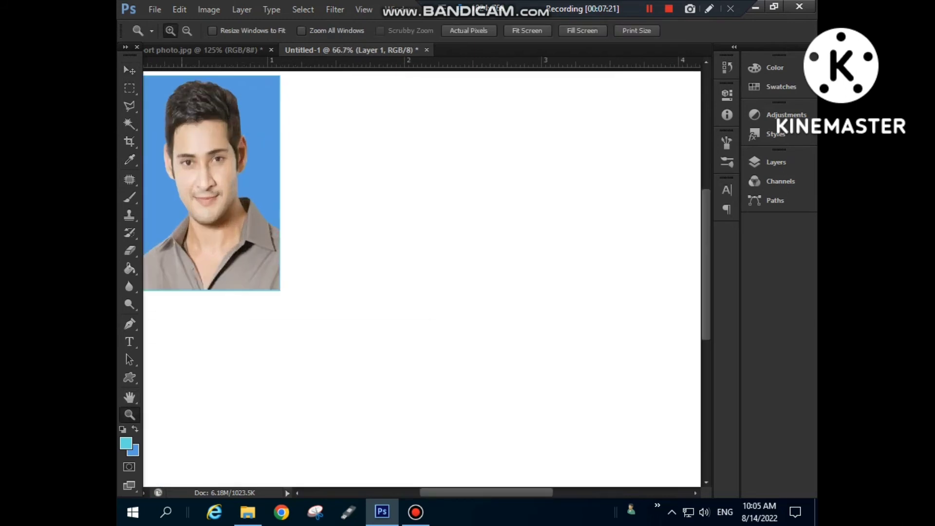
drag(426, 492, 401, 492)
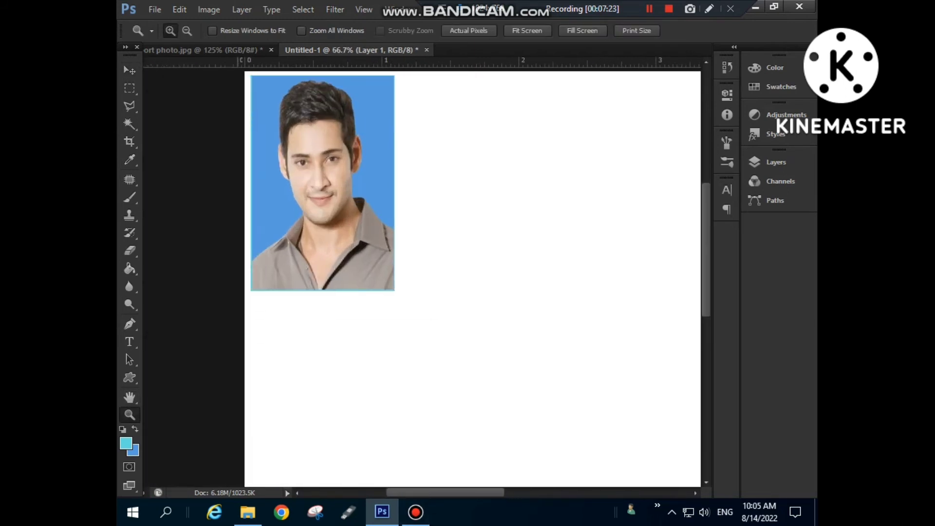
key(v)
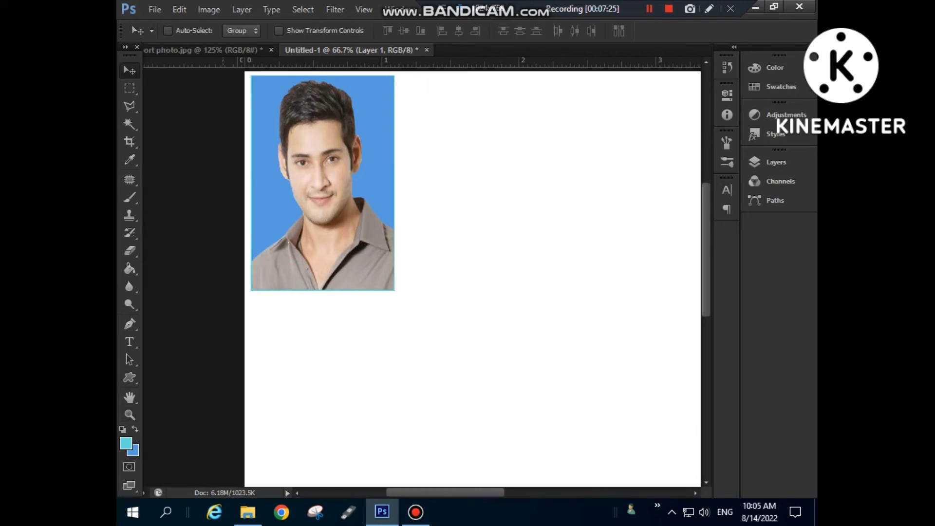
right_click(314, 176)
click(336, 182)
key(z)
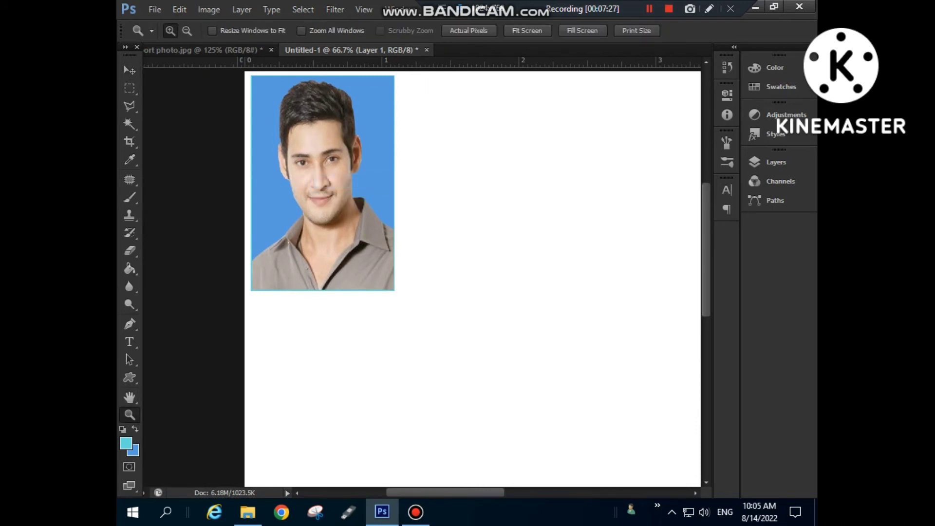
key(ctrl+0)
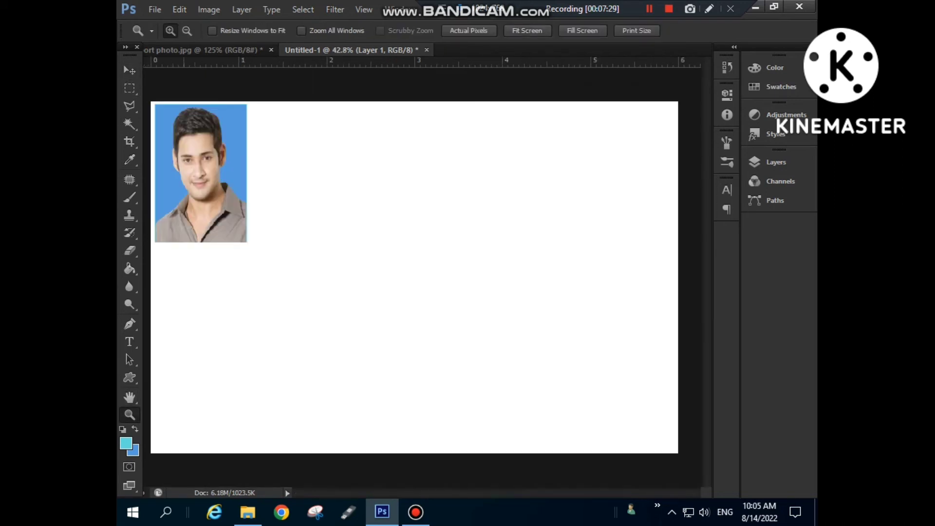
- Select the corner photo's layer, Layer 1, and duplicate it
key(v)
right_click(206, 164)
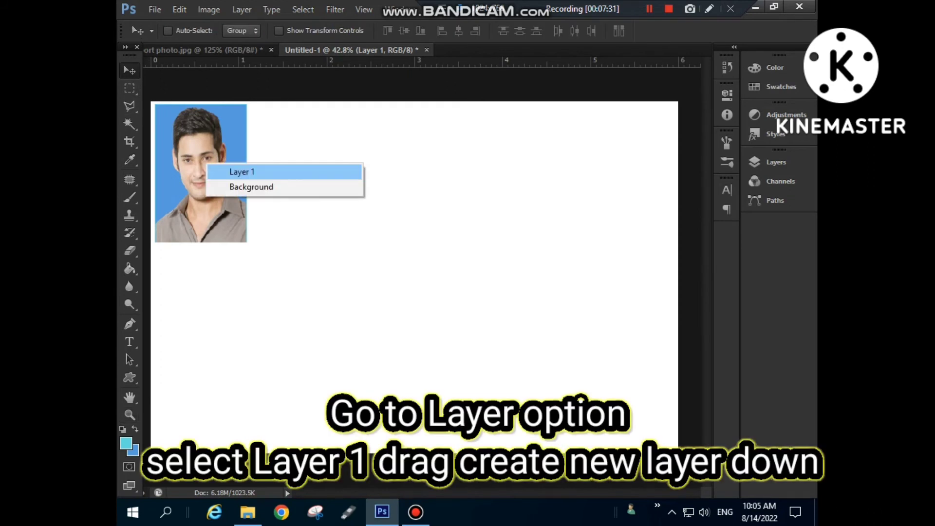
click(242, 172)
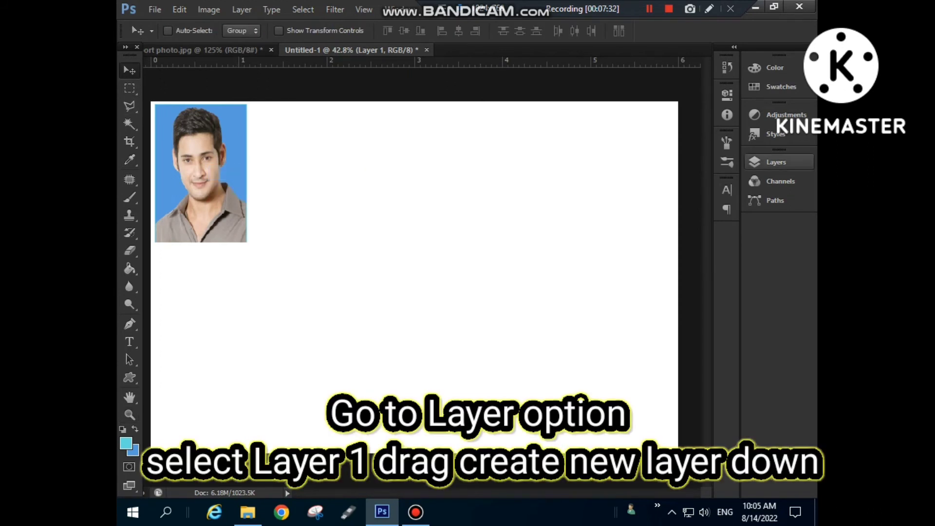
click(778, 162)
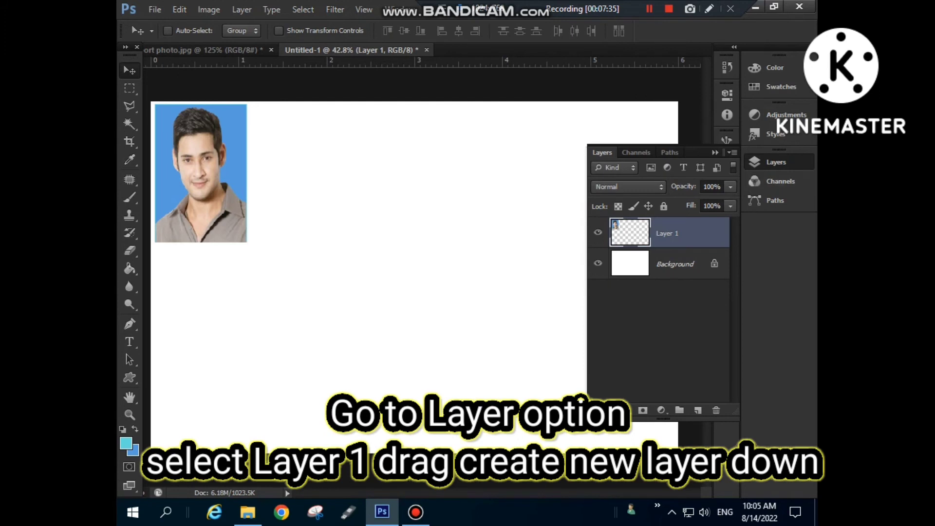
drag(667, 233, 697, 409)
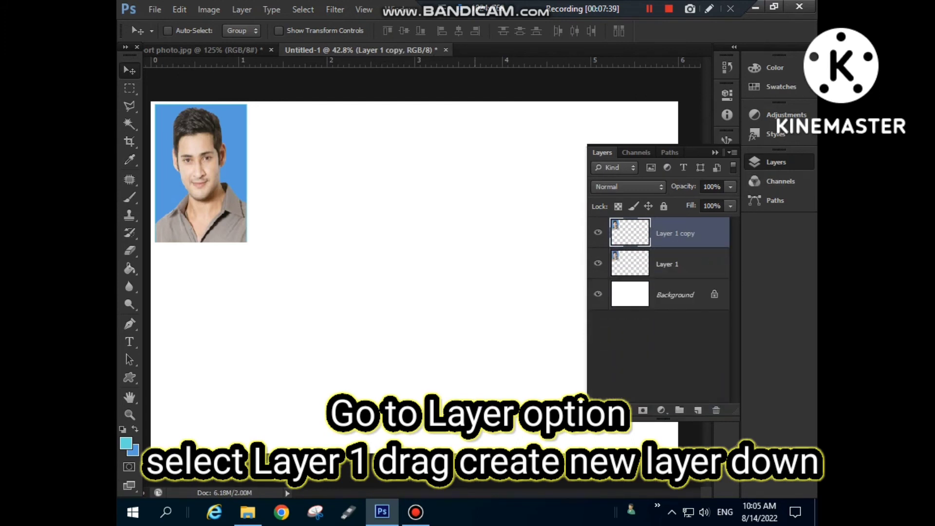
- Move the duplicated photo to the right of the original, level with it and separated by a narrow white gap
drag(240, 144, 307, 151)
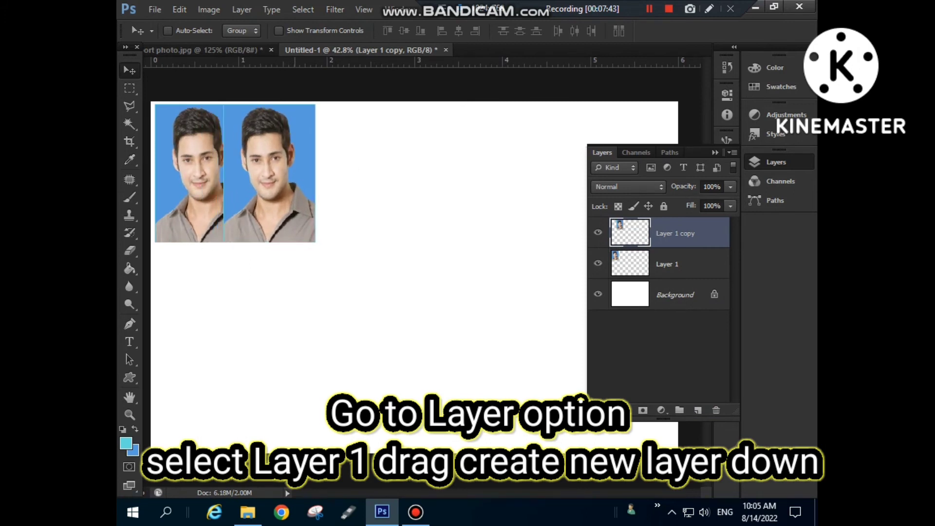
key(Right)
key(Right)
key(Right)
key(Right)
key(Right)
key(Right)
key(Right)
key(Right)
key(Right)
key(Right)
key(Right)
key(Right)
key(Right)
key(Right)
key(Right)
key(Right)
key(Right)
key(Right)
key(Right)
key(Right)
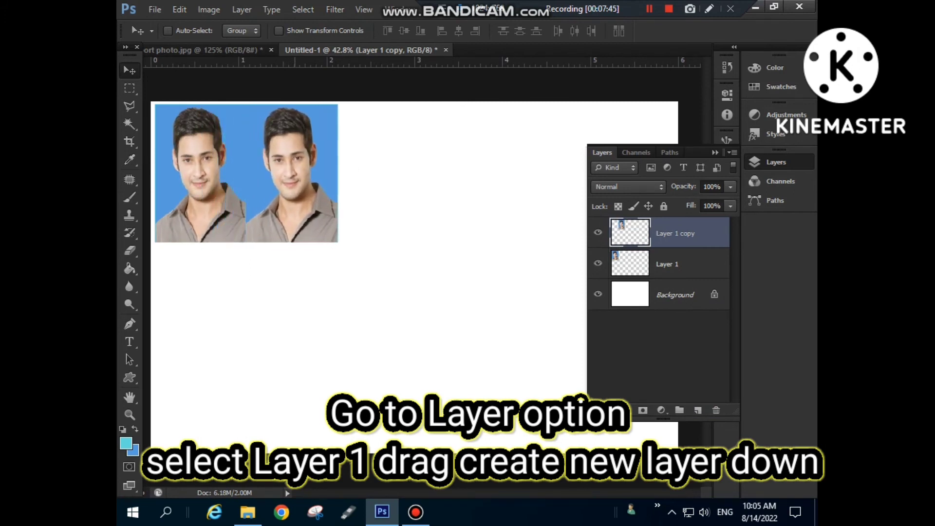
key(Right)
key(Right)
key(Right)
key(Right)
key(Right)
key(Right)
key(Right)
key(Right)
key(Right)
key(Right)
key(Right)
key(Right)
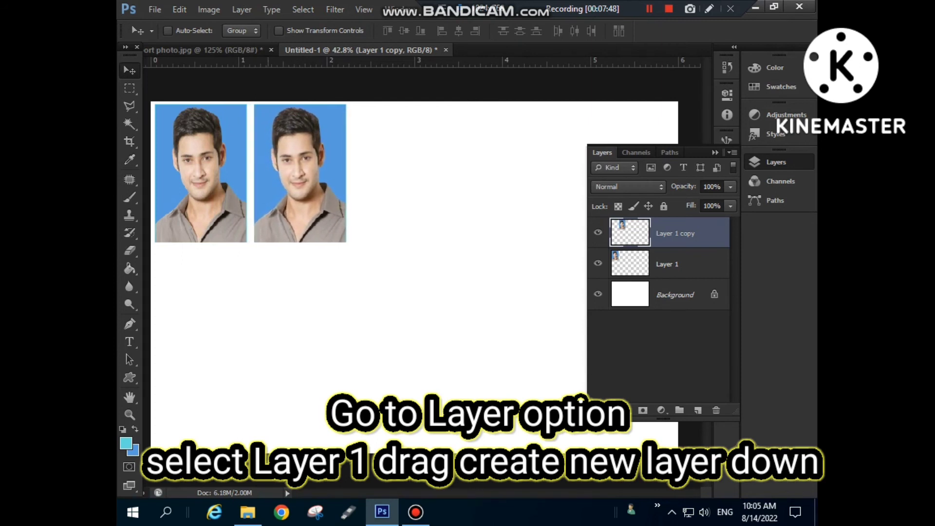
- Duplicate the second photo and place the copy as the third in the upper row with the same narrow gap
drag(682, 233, 697, 410)
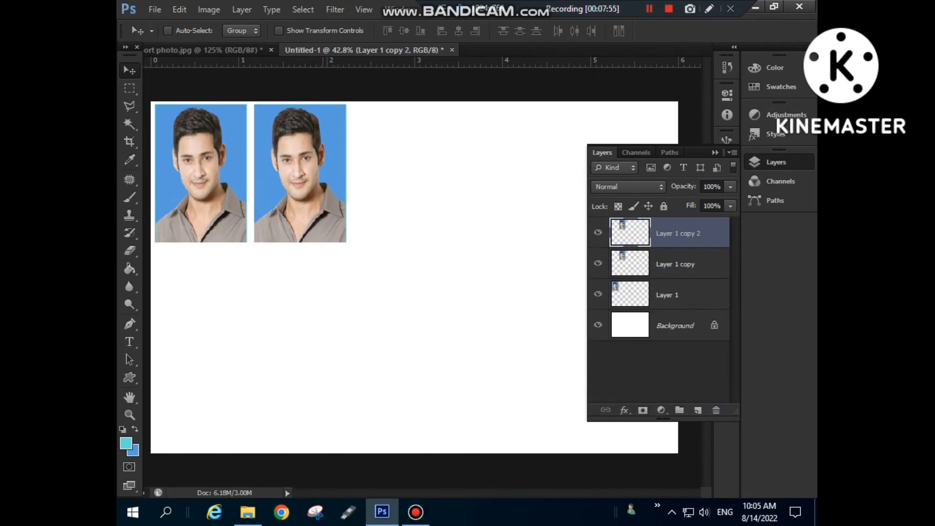
drag(300, 175, 401, 175)
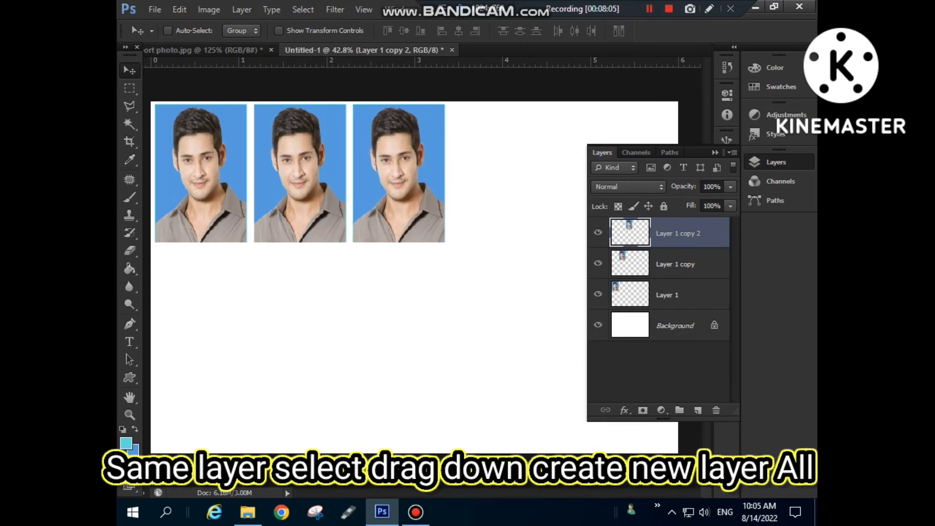
- Duplicate the third photo and shift the copy right to become the fourth in the row, matching the existing gaps
drag(682, 233, 697, 410)
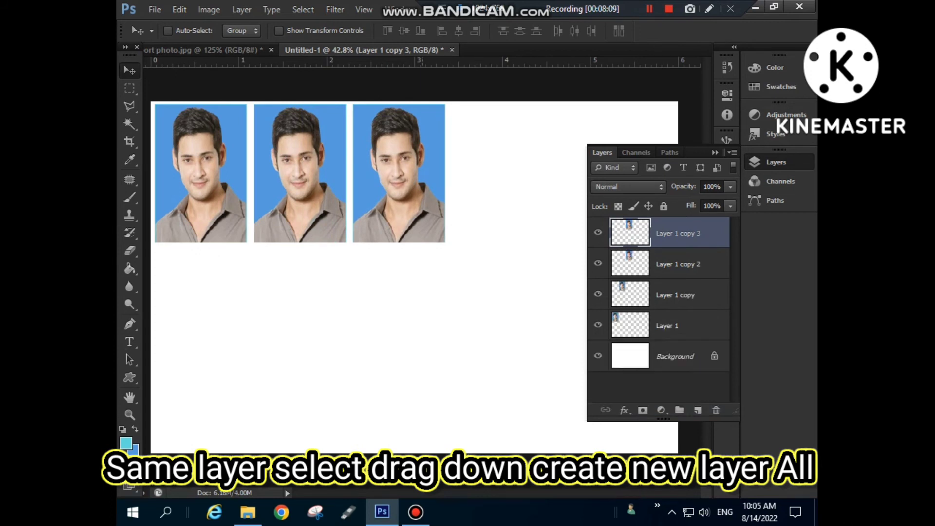
key(shift+Right)
key(shift+Right)
key(shift+Right)
key(shift+Right)
key(shift+Right)
key(shift+Right)
key(shift+Right)
key(shift+Right)
key(shift+Right)
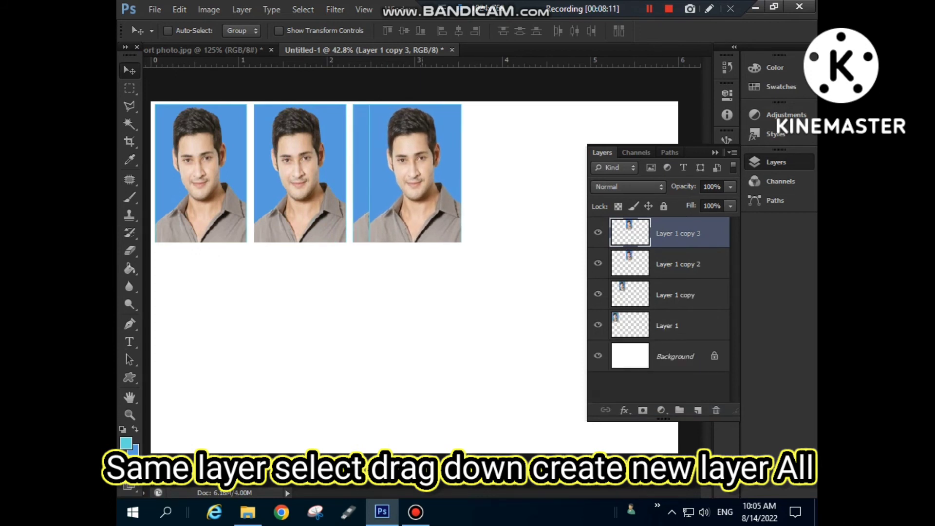
key(shift+Right)
key(shift+Right)
key(shift+Right)
key(shift+Right)
key(shift+Right)
key(shift+Right)
key(shift+Right)
key(shift+Right)
key(shift+Right)
key(shift+Right)
key(shift+Right)
key(shift+Right)
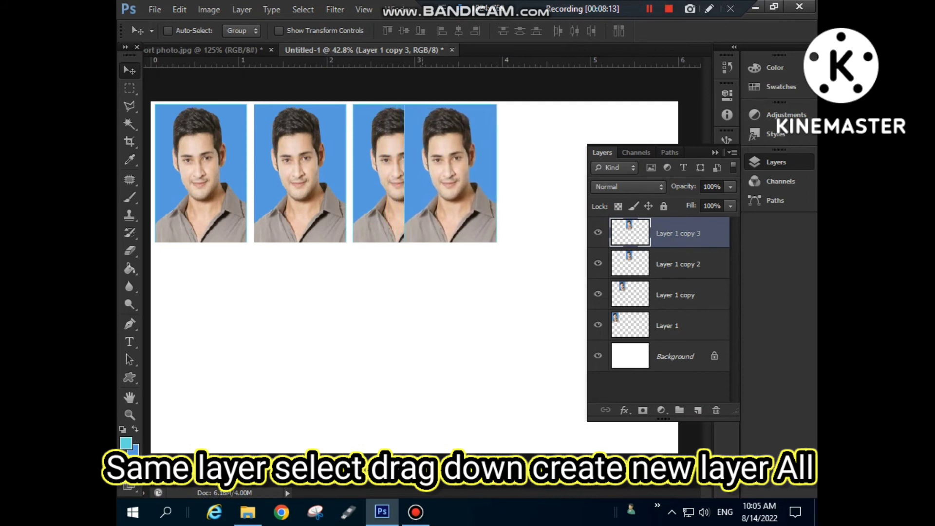
key(shift+Right)
key(shift+Right)
key(shift+Right)
key(shift+Right)
key(shift+Right)
key(shift+Right)
key(shift+Right)
key(shift+Right)
key(shift+Right)
key(shift+Right)
key(shift+Right)
key(shift+Right)
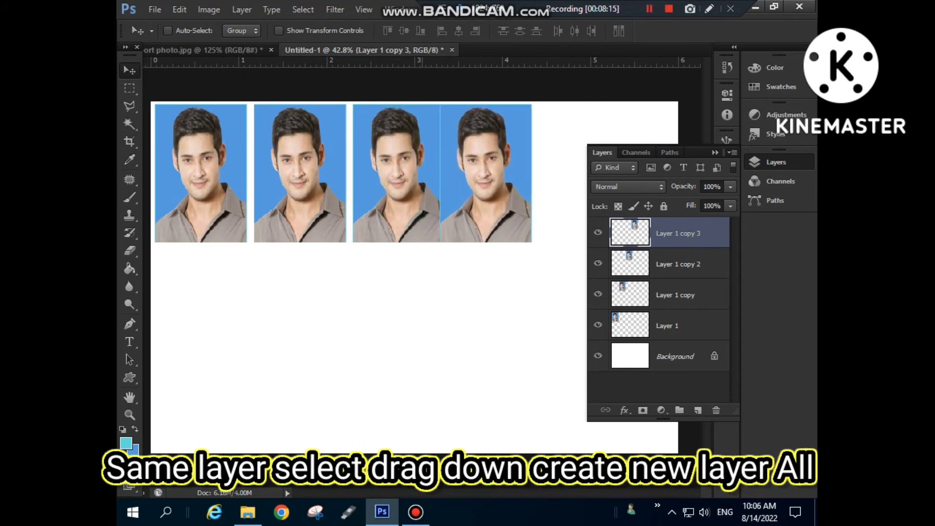
key(shift+Right)
key(shift+Right)
key(shift+Left)
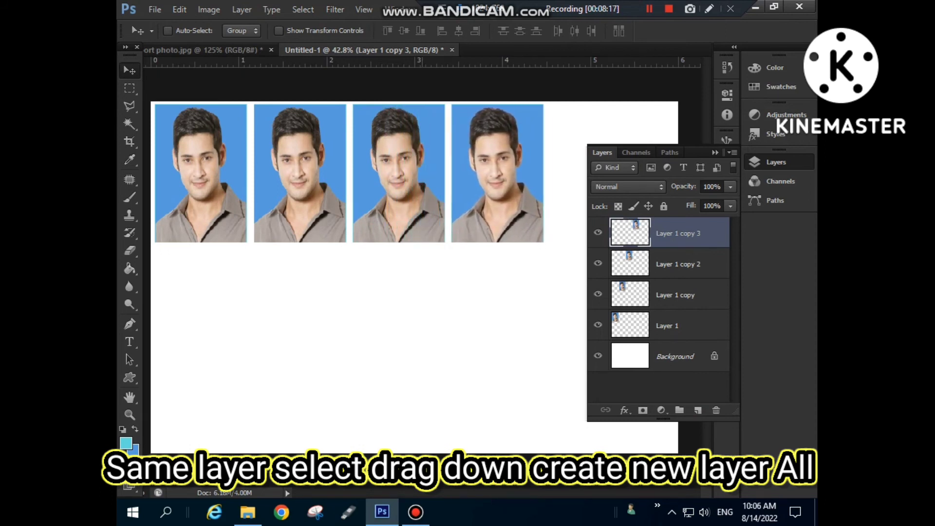
key(Left)
key(Right)
key(Right)
key(Right)
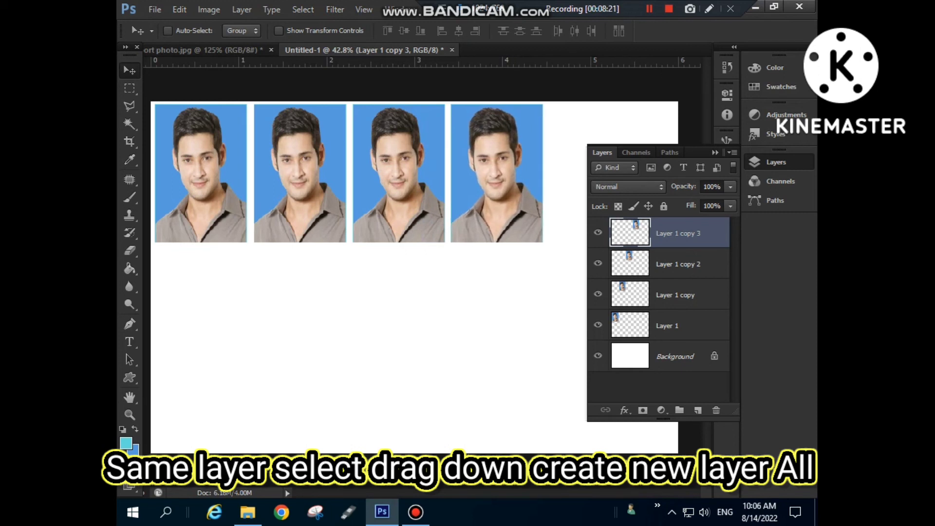
- Duplicate the fourth photo and shift the copy right to form the fifth in the upper row, leaving a narrow gap
drag(677, 233, 697, 410)
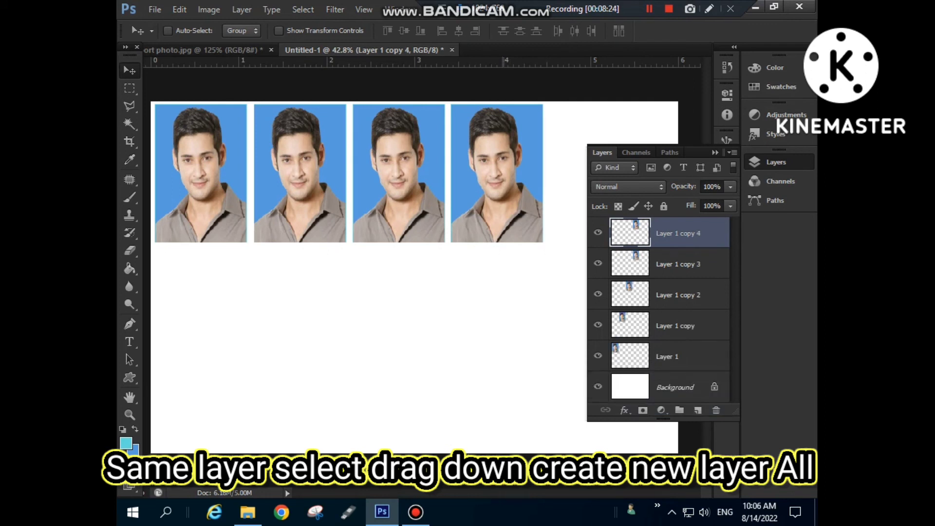
drag(503, 186, 575, 186)
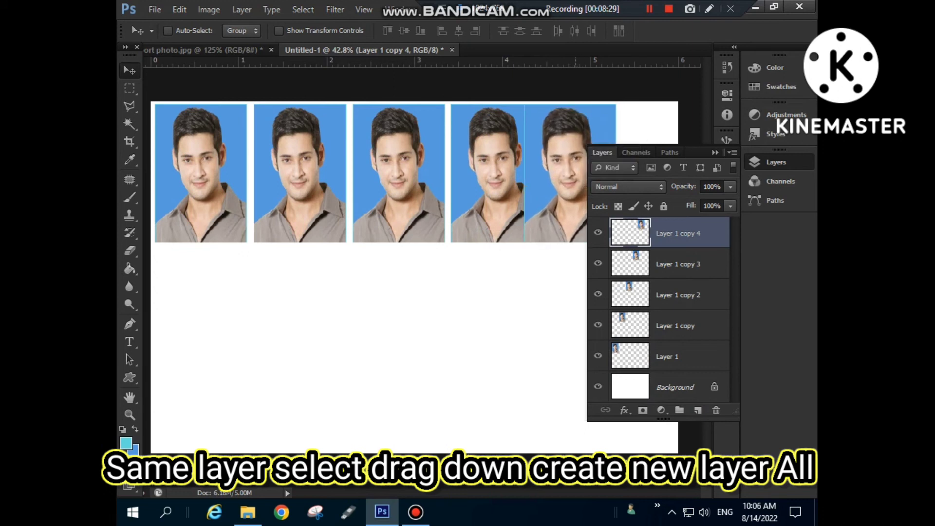
key(Right)
key(Right)
key(Right)
key(Right)
key(Right)
key(Right)
key(Right)
key(Right)
key(Right)
key(Right)
key(Right)
key(Right)
key(Right)
key(Right)
key(Right)
key(Right)
key(Right)
key(Right)
key(Right)
key(Right)
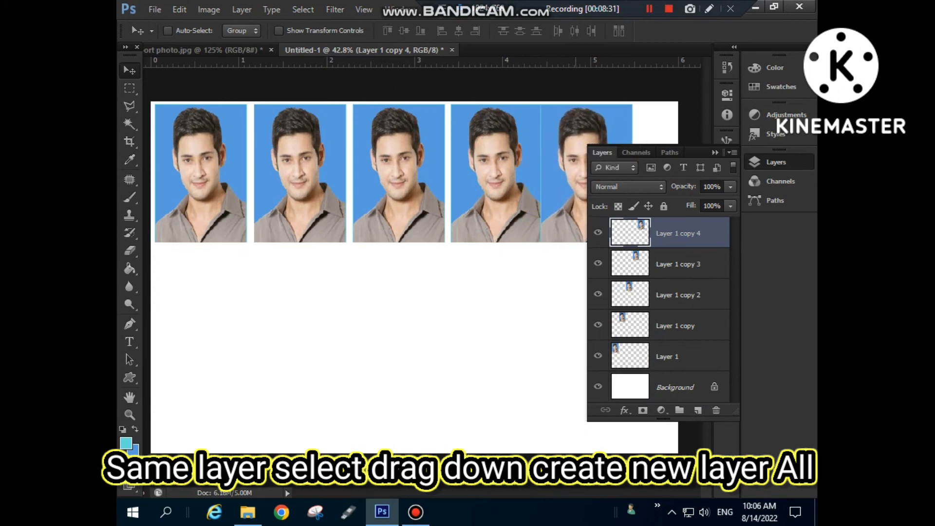
key(Left)
key(Left)
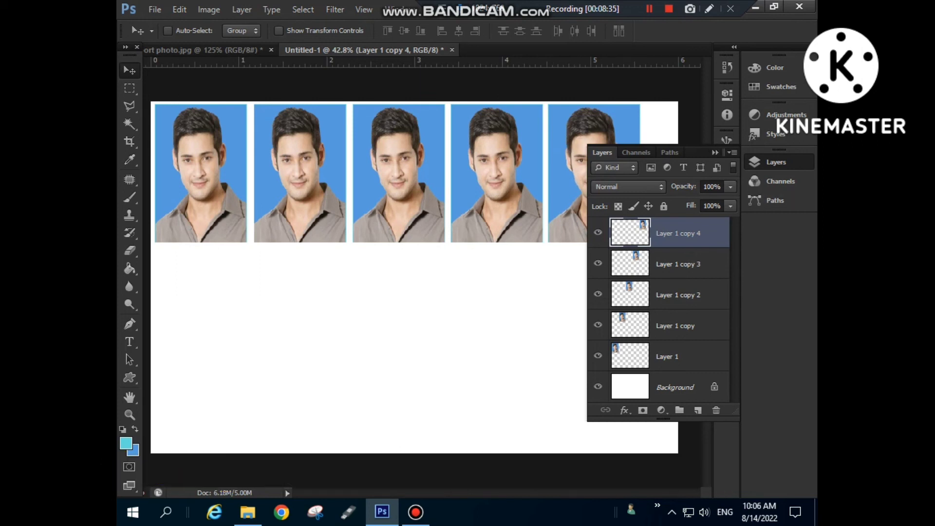
- Duplicate the fifth photo and place the copy below the first photo, aligned with it, to start a second row
drag(677, 233, 697, 409)
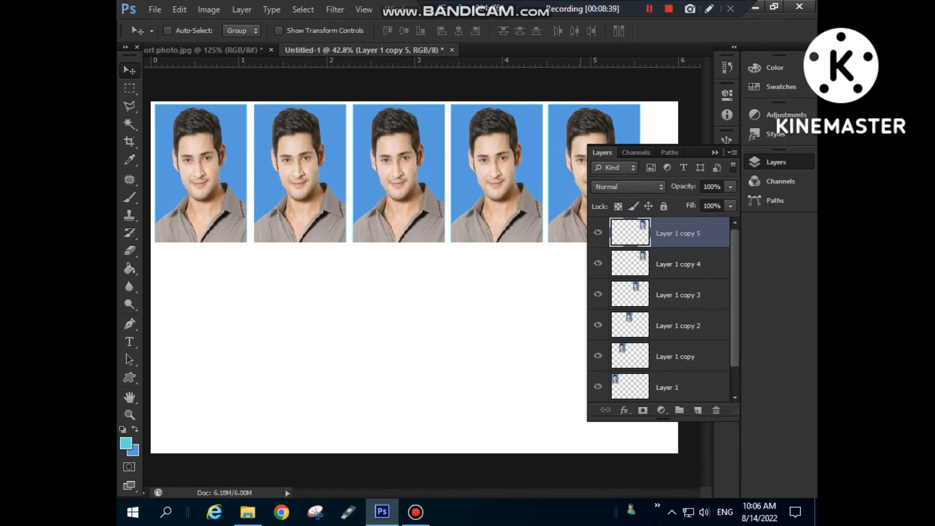
drag(567, 170, 174, 322)
key(Right)
key(Right)
key(Right)
key(Right)
key(Right)
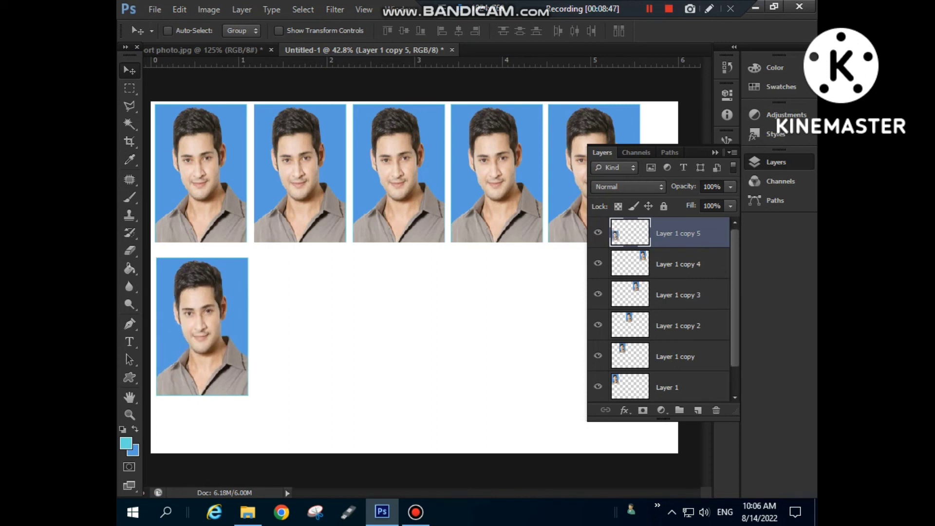
- Duplicate the second row's first photo, shift the copy right to become second with a narrow gap, and move its layer directly below Layer 1 copy
key(ctrl+j)
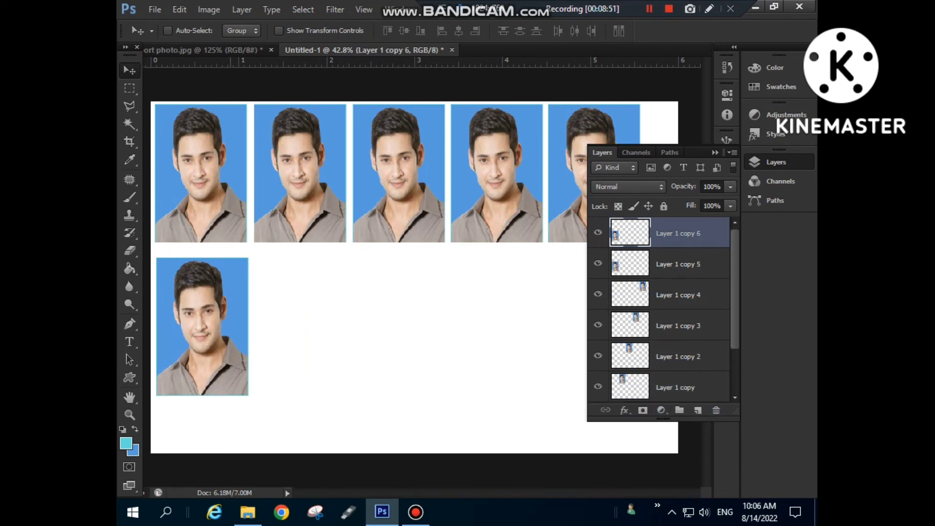
key(shift+Right)
key(shift+Right)
key(shift+Right)
key(shift+Right)
key(shift+Right)
key(shift+Right)
key(shift+Right)
key(shift+Right)
key(shift+Right)
key(shift+Right)
key(shift+Right)
key(shift+Right)
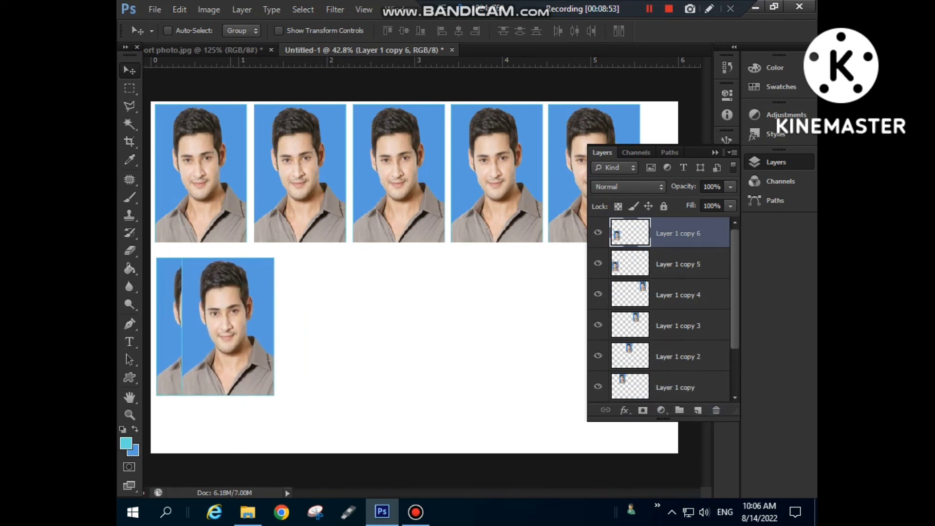
key(shift+Right)
key(shift+Right)
key(shift+Right)
key(shift+Right)
key(shift+Right)
key(shift+Right)
key(shift+Right)
key(shift+Right)
key(shift+Right)
key(shift+Right)
key(shift+Right)
key(shift+Right)
key(shift+Right)
key(shift+Right)
key(shift+Right)
key(shift+Right)
key(shift+Right)
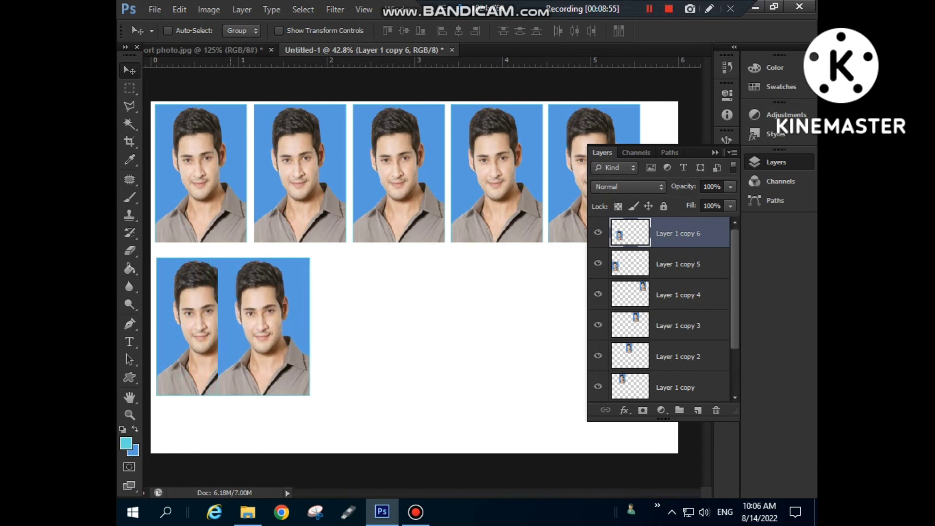
key(shift+Right)
key(shift+Right)
key(shift+Right)
key(shift+Right)
key(shift+Right)
key(shift+Right)
key(shift+Right)
key(shift+Right)
key(shift+Right)
key(shift+Right)
key(shift+Right)
key(shift+Right)
key(shift+Right)
key(shift+Right)
key(shift+Right)
key(shift+Right)
key(shift+Right)
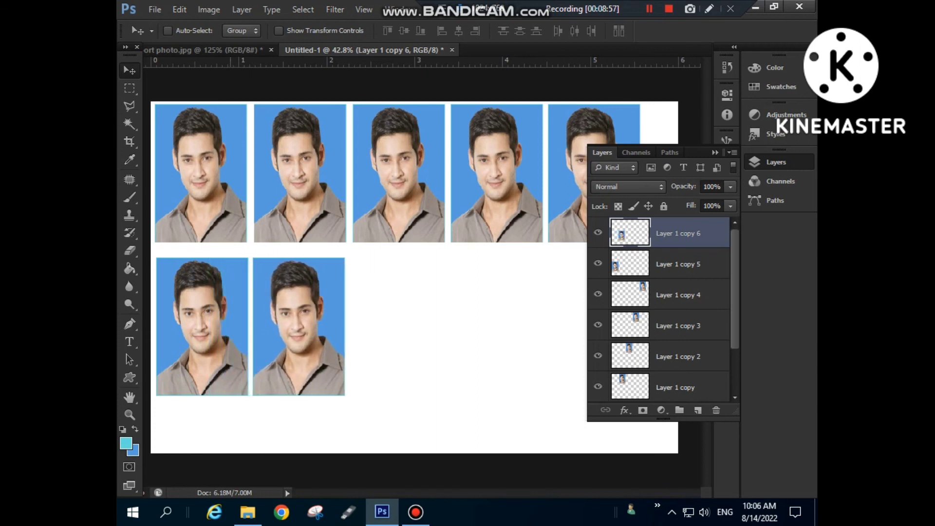
key(shift+Right)
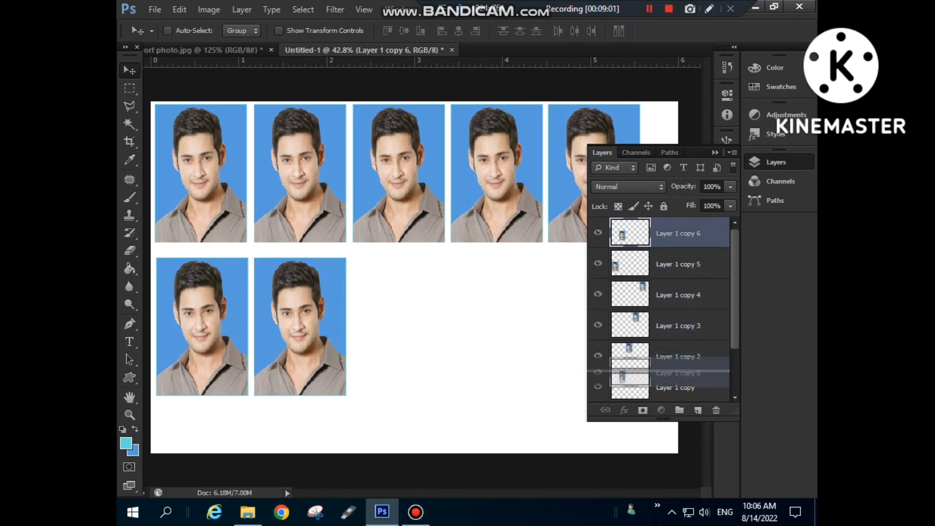
key(ctrl+shift+bracketleft)
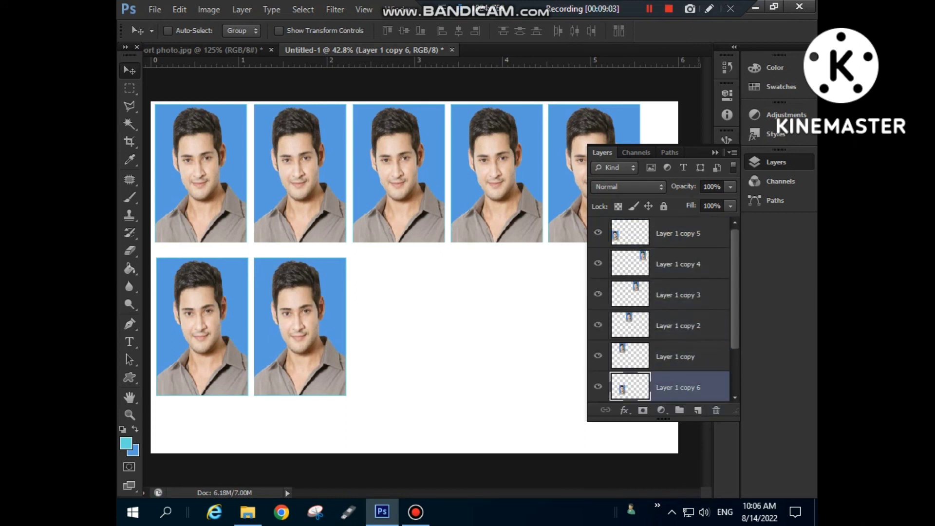
key(shift+Right)
key(shift+Right)
key(shift+Right)
key(Right)
key(Right)
key(Right)
key(Right)
key(Right)
key(Right)
key(Right)
key(Right)
key(Right)
key(Right)
key(Right)
key(Right)
key(Right)
key(Right)
key(Right)
key(Right)
key(Right)
key(Right)
key(Right)
key(Right)
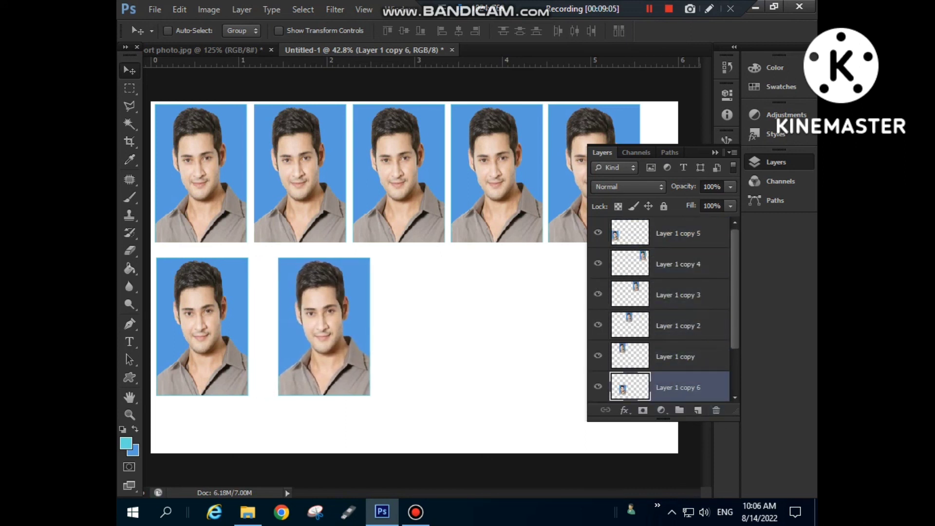
key(ctrl+z)
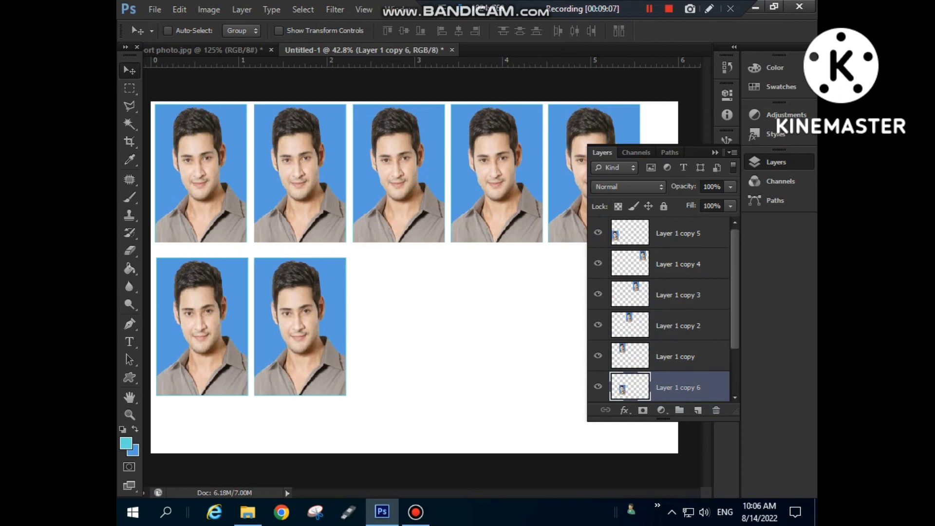
- Duplicate the second row's second photo and shift the copy right to become the third, aligned under the upper row's third photo
scroll(660, 309, down, 3)
scroll(660, 309, up, 3)
scroll(660, 312, down, 1)
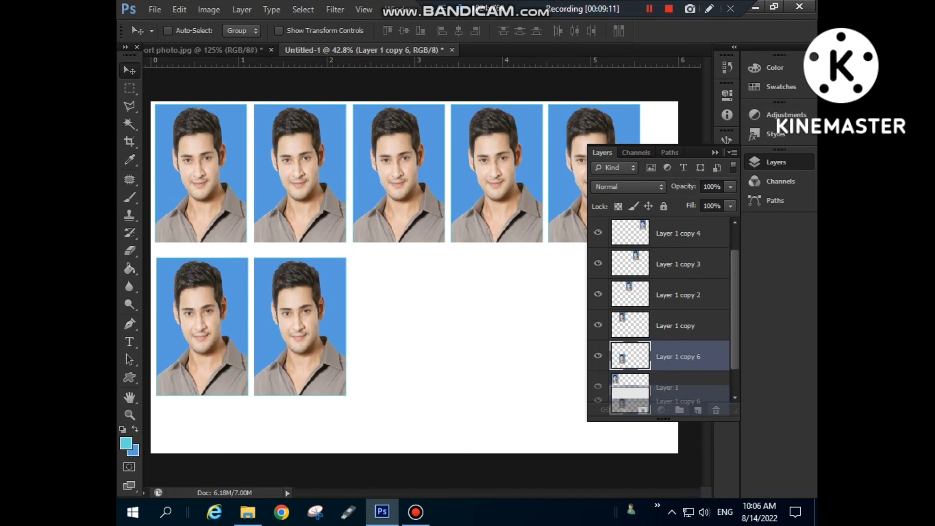
key(ctrl+j)
key(Right)
key(Right)
key(Right)
key(Right)
key(Right)
key(Right)
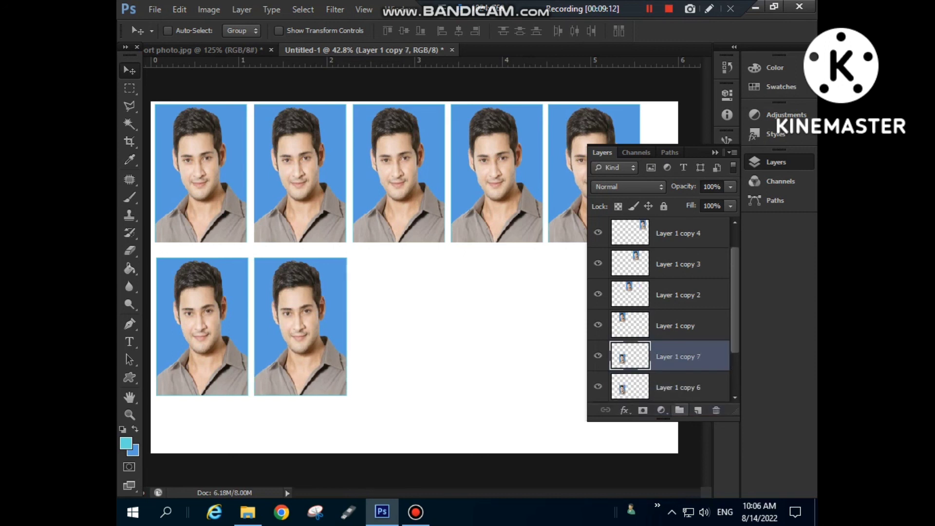
key(Right)
key(Right)
key(Right)
key(Right)
key(Right)
key(Right)
key(Right)
key(Right)
key(Right)
key(Right)
key(Right)
key(Right)
key(Right)
key(Right)
key(Right)
key(Right)
key(Right)
key(Right)
key(Right)
key(Right)
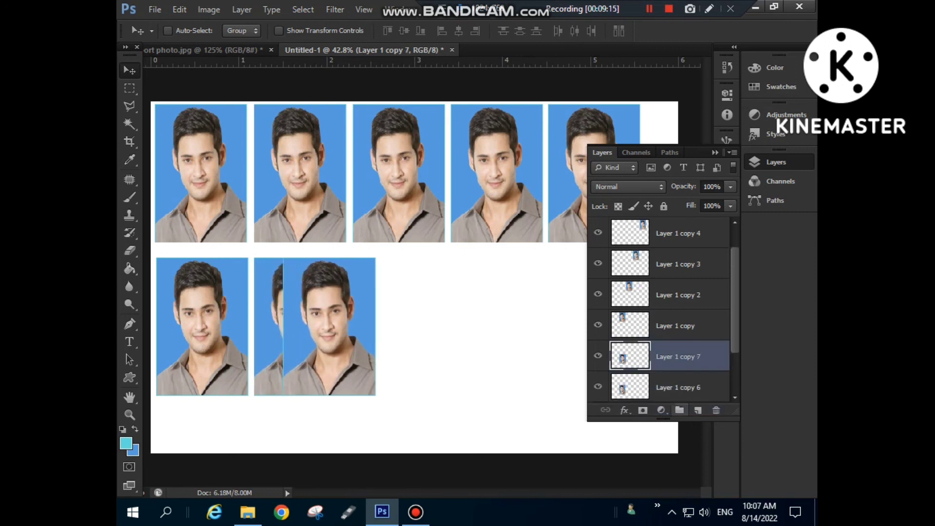
key(Right)
key(Right)
key(Right)
key(Right)
key(Right)
key(Right)
key(Right)
key(Right)
key(Right)
key(Right)
key(Right)
key(Right)
key(Right)
key(Right)
key(Right)
key(Right)
key(Right)
key(Right)
key(Right)
key(Right)
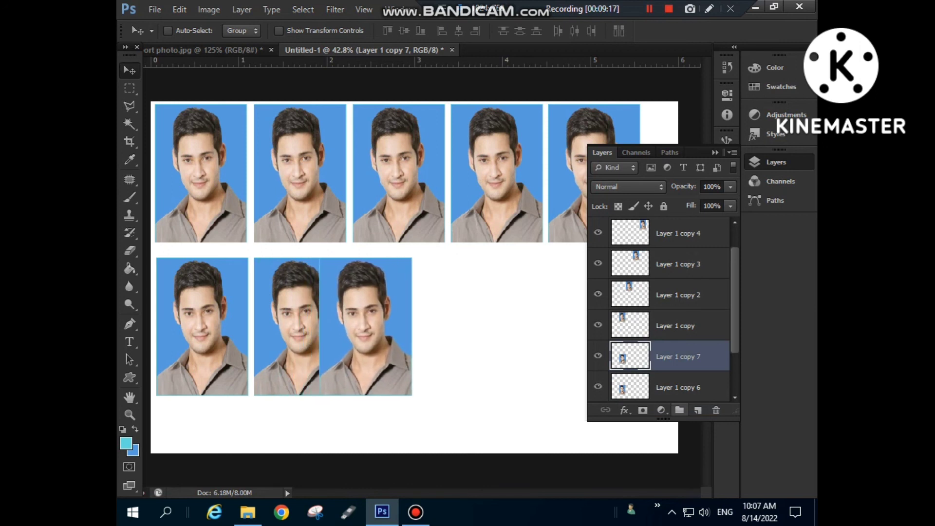
key(Right)
key(Right)
key(Right)
key(Right)
key(Right)
key(Right)
key(Right)
key(Right)
key(Right)
key(Right)
key(Right)
key(Right)
key(Right)
key(Right)
key(Right)
key(Right)
key(Right)
key(Right)
key(Right)
key(Right)
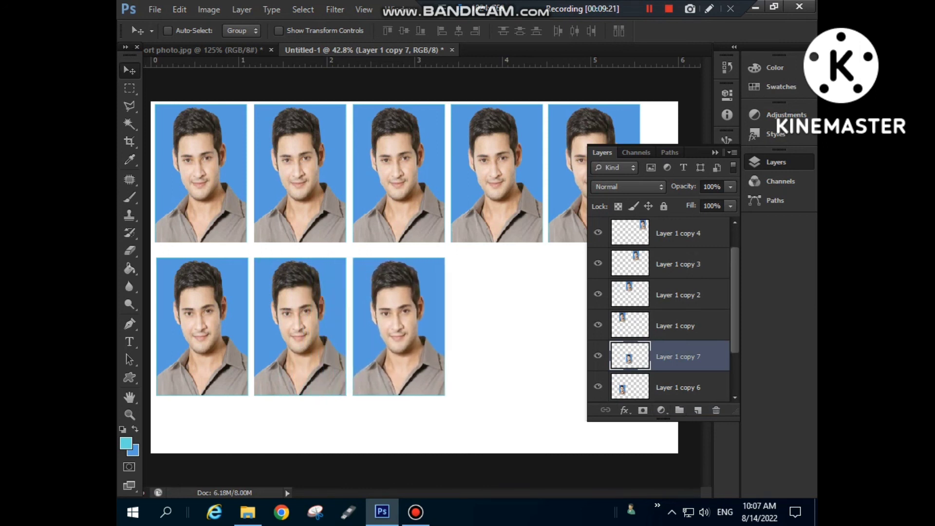
- Duplicate the second row's third photo and shift the copy right to become the fourth, leaving a narrow gap
drag(694, 364, 698, 410)
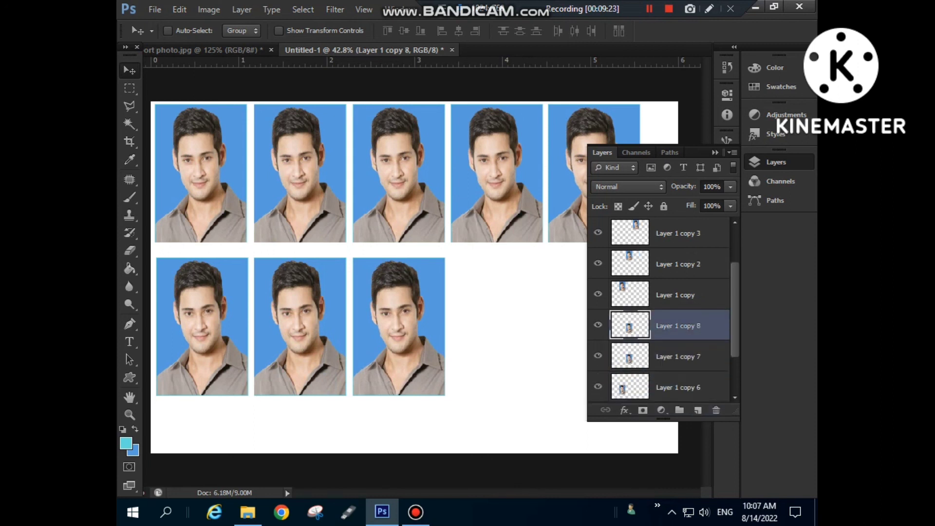
key(Right)
key(Right)
key(Right)
key(Right)
key(Right)
key(Right)
key(Right)
key(Right)
key(Right)
key(Right)
key(Right)
key(Right)
key(Right)
key(Right)
key(Right)
key(Right)
key(Right)
key(Right)
key(Right)
key(Right)
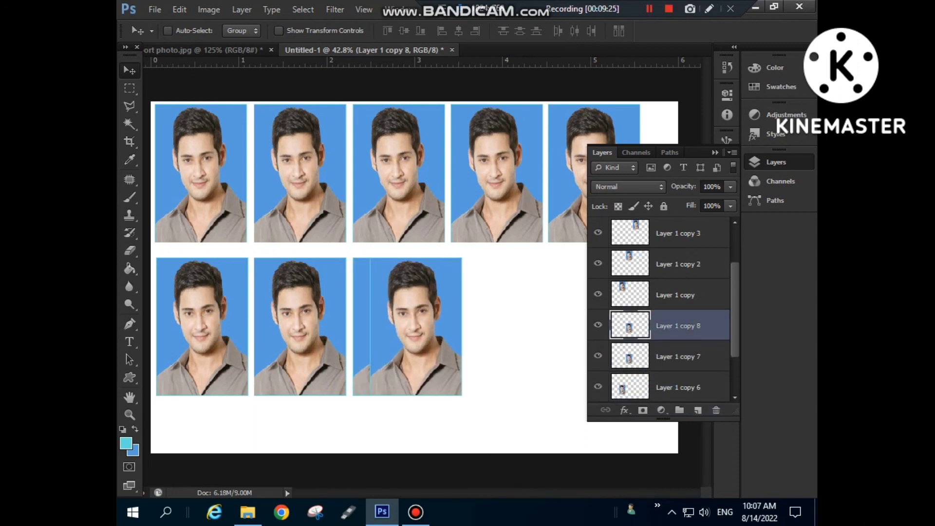
key(Right)
key(Right)
key(Right)
key(Right)
key(Right)
key(Right)
key(Right)
key(Right)
key(Right)
key(Right)
key(Right)
key(Right)
key(Right)
key(Right)
key(Right)
key(Right)
key(Right)
key(Right)
key(Right)
key(Right)
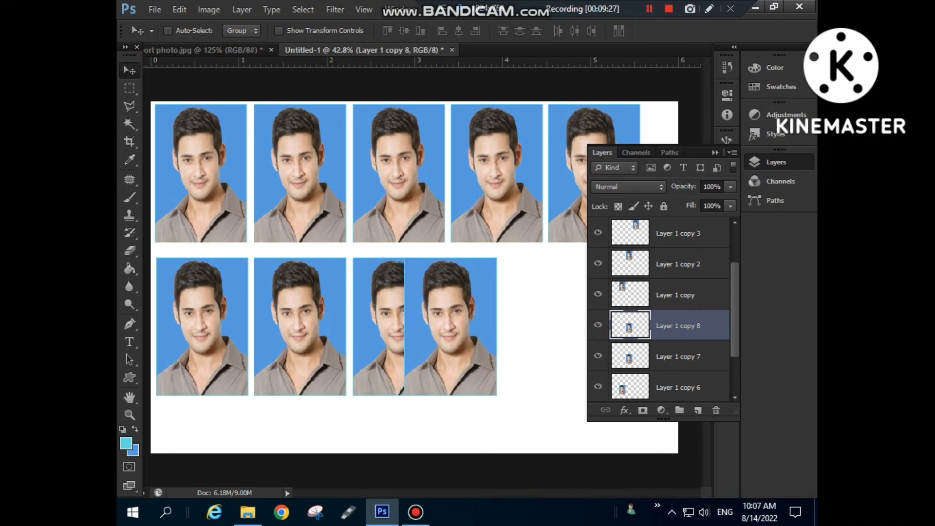
key(Right)
key(Right)
key(Right)
key(Right)
key(Right)
key(Right)
key(Right)
key(Right)
key(Right)
key(Right)
key(Right)
key(Right)
key(Right)
key(Right)
key(Right)
key(Right)
key(Right)
key(Right)
key(Right)
key(Right)
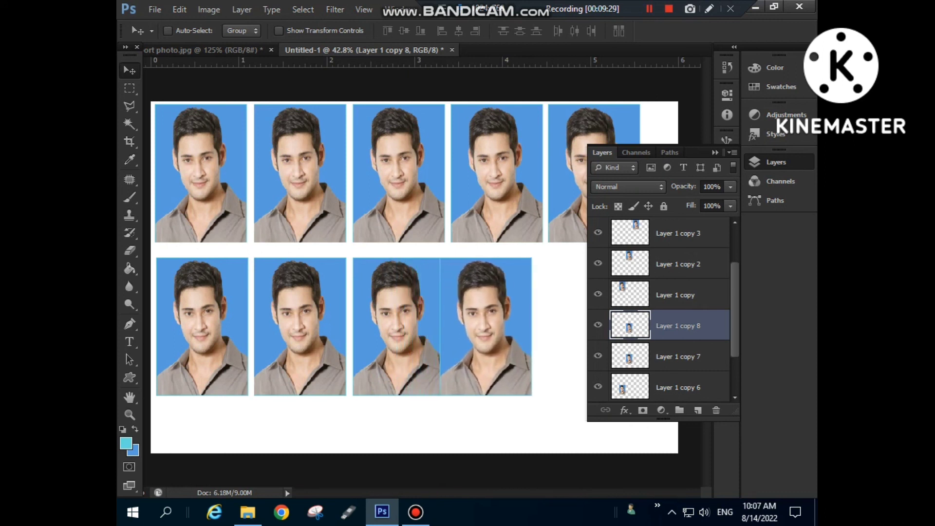
key(Right)
key(Right)
key(Right)
key(Right)
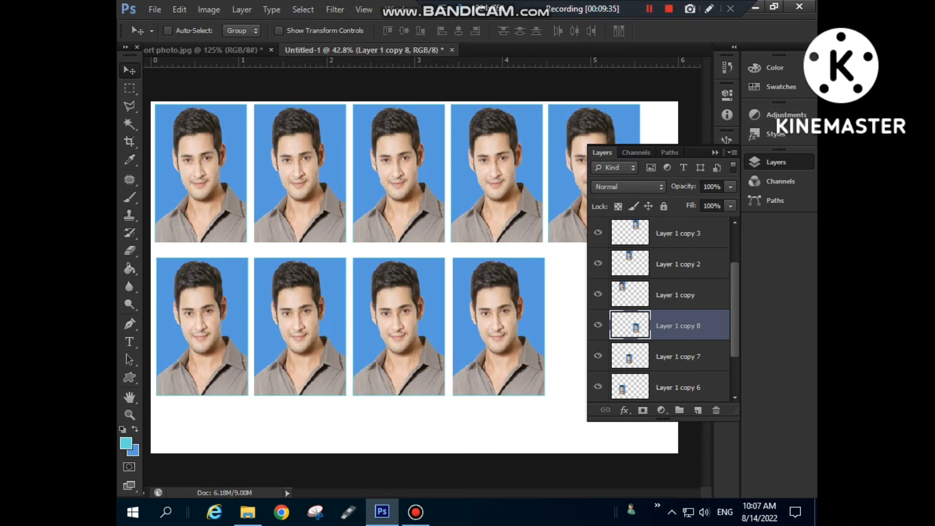
- Duplicate the second row's fourth photo, shift the copy right to become the fifth with a narrow gap, and hide the layer list
drag(681, 326, 697, 410)
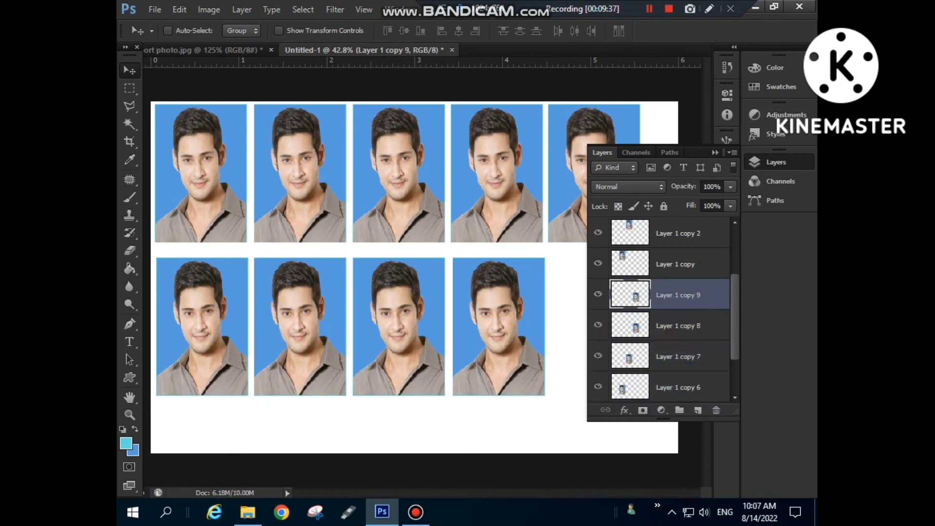
key(shift+Right)
key(shift+Right)
key(shift+Right)
key(shift+Right)
key(shift+Right)
key(shift+Right)
key(shift+Right)
key(shift+Right)
key(shift+Right)
key(shift+Right)
key(shift+Right)
key(shift+Right)
key(shift+Right)
key(shift+Right)
key(shift+Right)
key(shift+Right)
key(shift+Right)
key(shift+Right)
key(shift+Right)
key(shift+Right)
key(shift+Right)
key(shift+Right)
key(shift+Right)
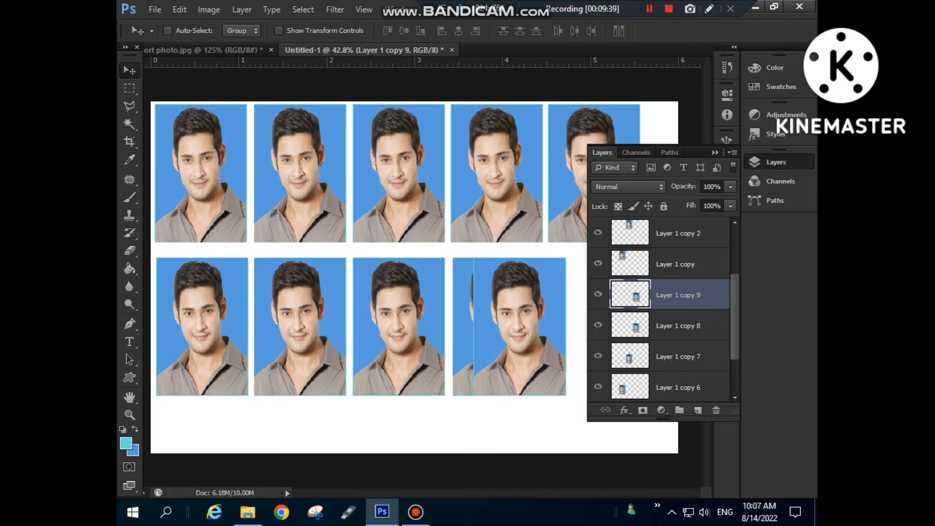
key(shift+Right)
key(shift+Right)
key(shift+Right)
key(shift+Right)
key(shift+Right)
key(shift+Right)
key(shift+Right)
key(shift+Right)
key(shift+Right)
key(shift+Right)
key(shift+Right)
key(shift+Right)
key(shift+Right)
key(shift+Right)
key(shift+Right)
key(shift+Right)
key(shift+Right)
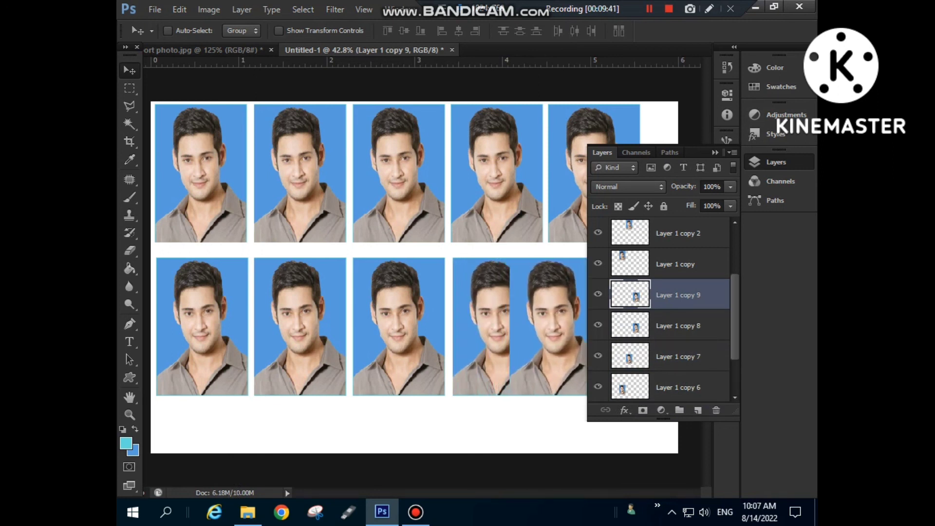
key(shift+Right)
key(shift+Right)
key(shift+Right)
key(shift+Right)
key(shift+Right)
key(shift+Right)
key(shift+Right)
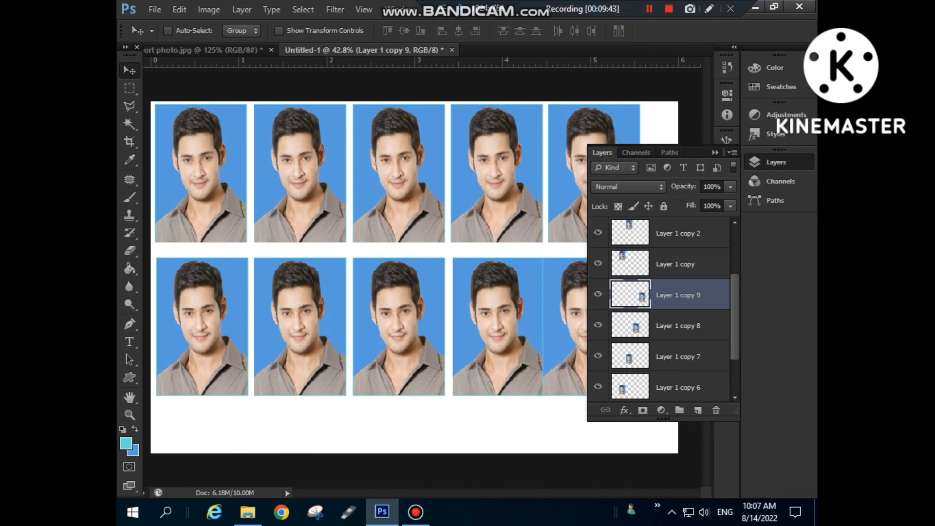
key(shift+Right)
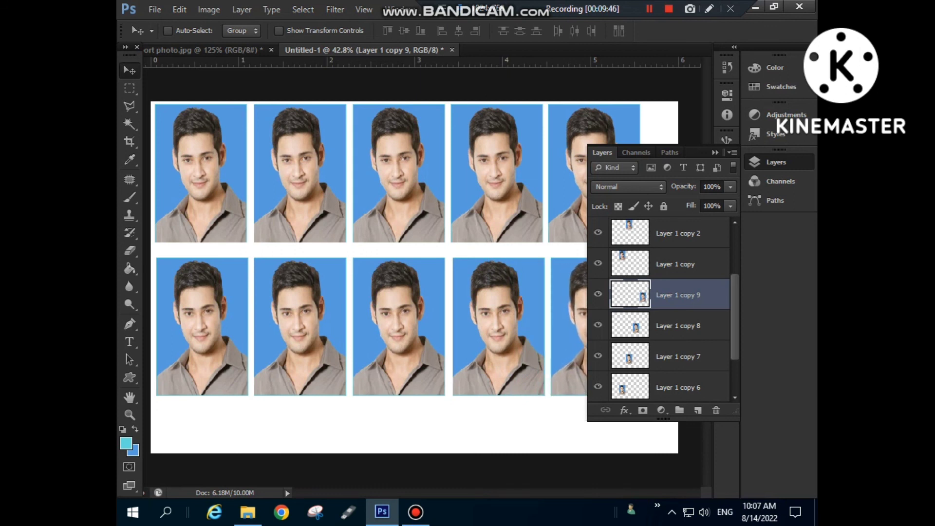
key(F7)
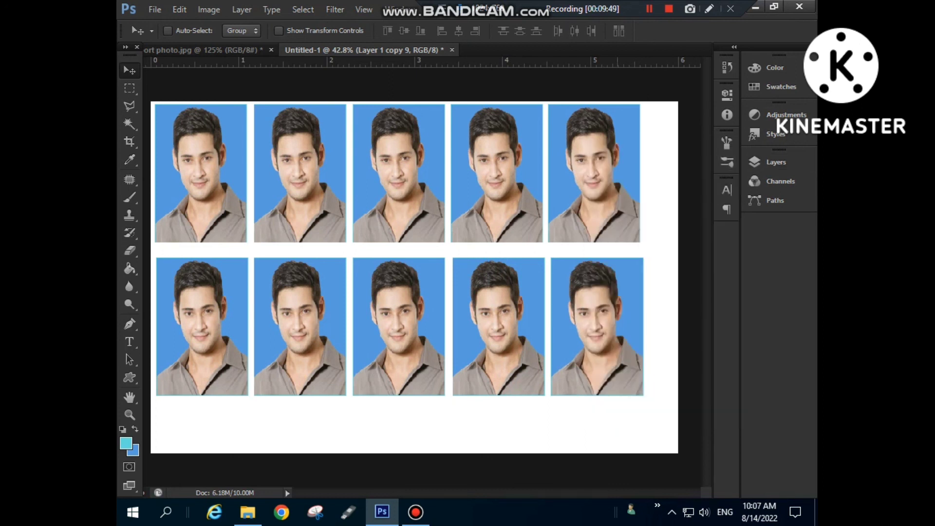
key(z)
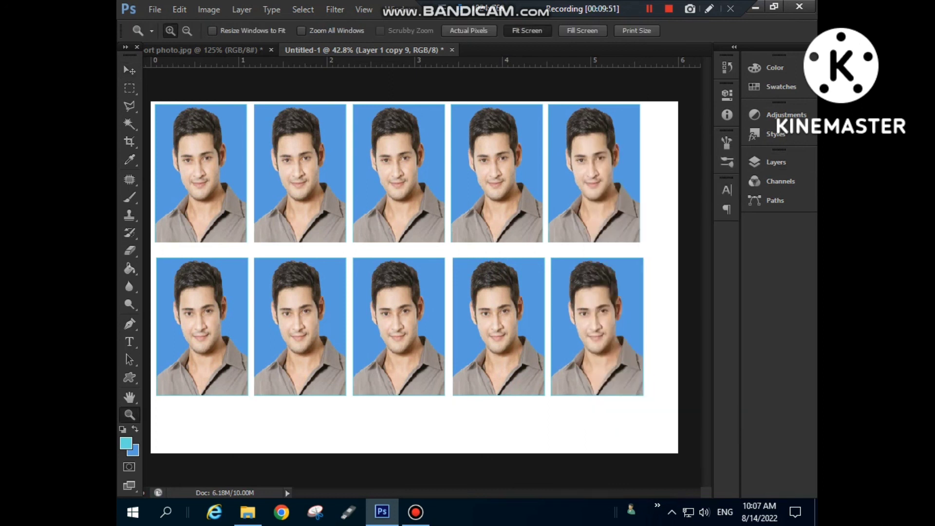